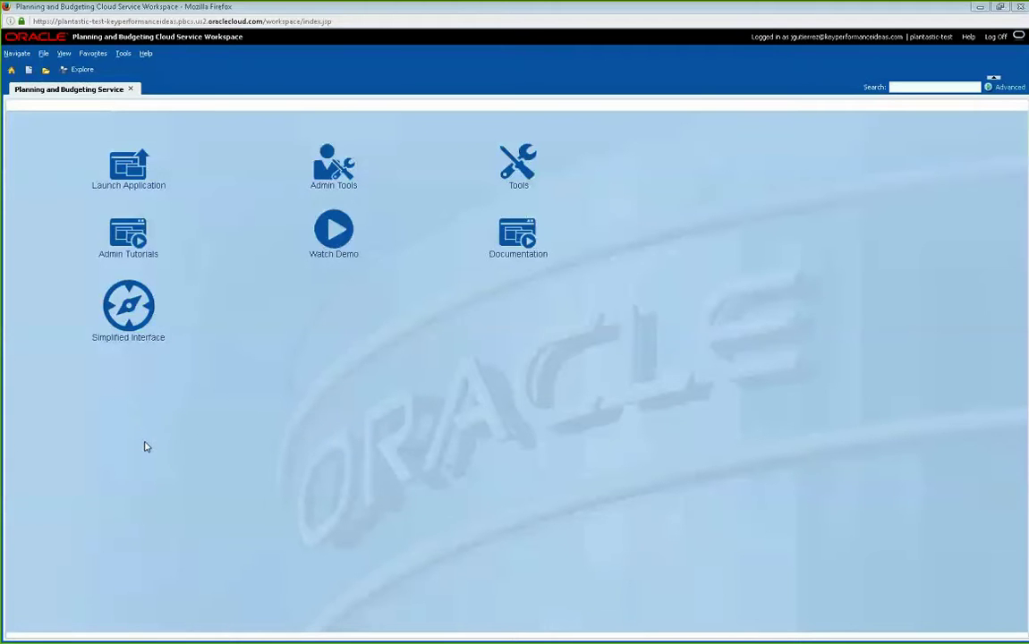
Step: Open the Simplified Interface and view the home page's recent items and favorites
{"action": "left_click", "coordinate": [130, 304]}
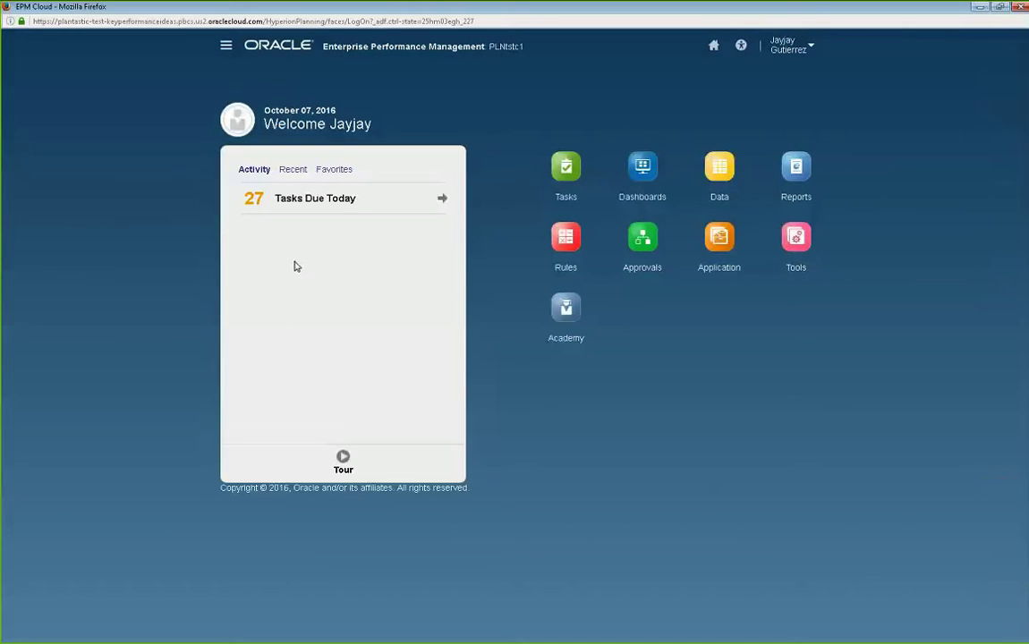
{"action": "left_click", "coordinate": [295, 176]}
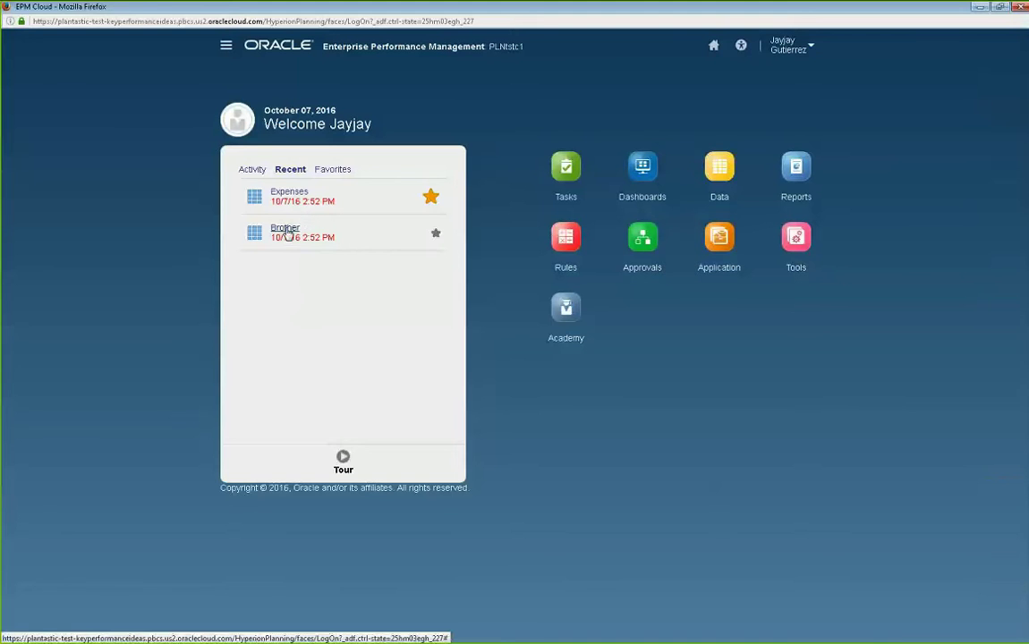
{"action": "left_click", "coordinate": [339, 171]}
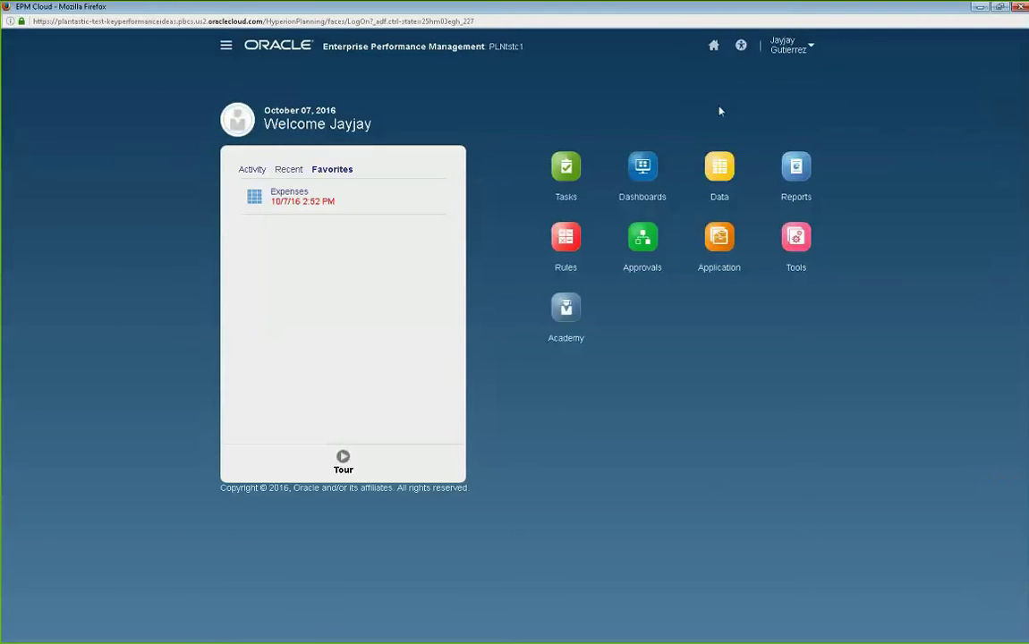
Step: Review the downloads available for the cloud service, from EPM Automate through the rest of the list, and close them
{"action": "left_click", "coordinate": [812, 49]}
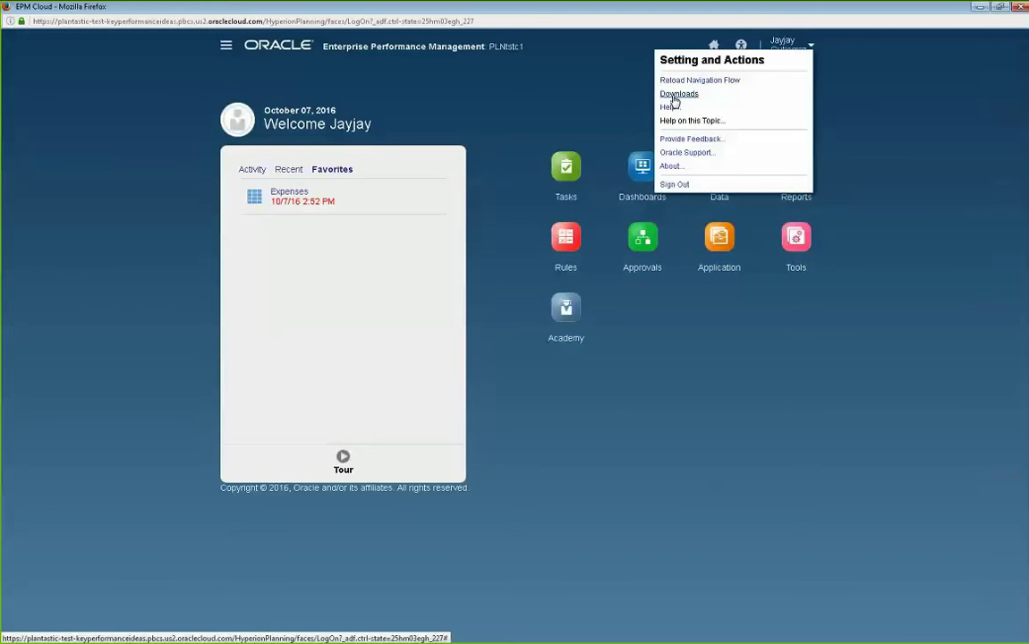
{"action": "left_click", "coordinate": [674, 96]}
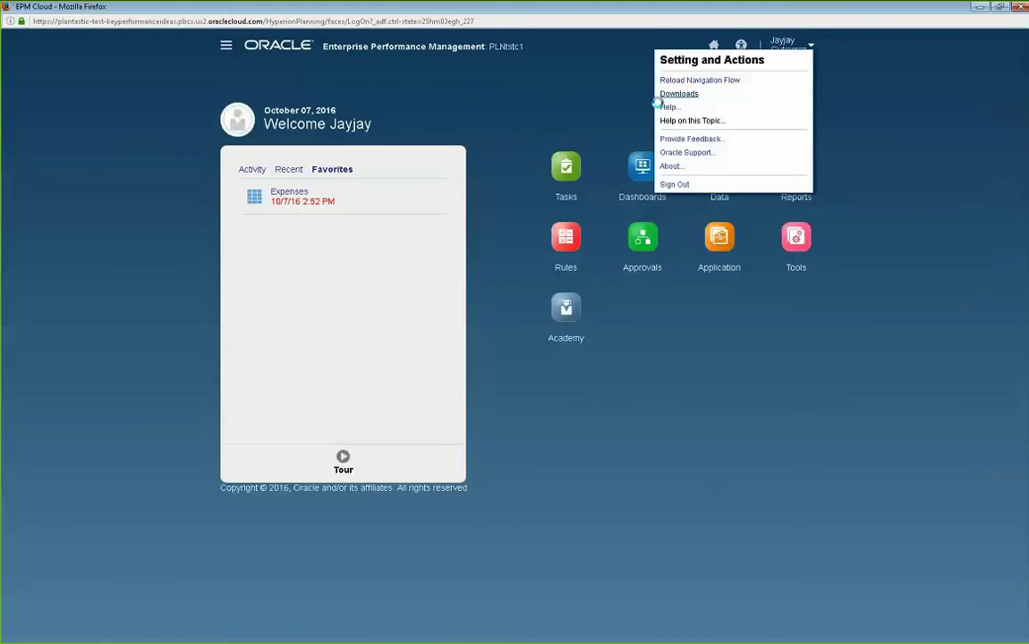
{"action": "left_click", "coordinate": [678, 96]}
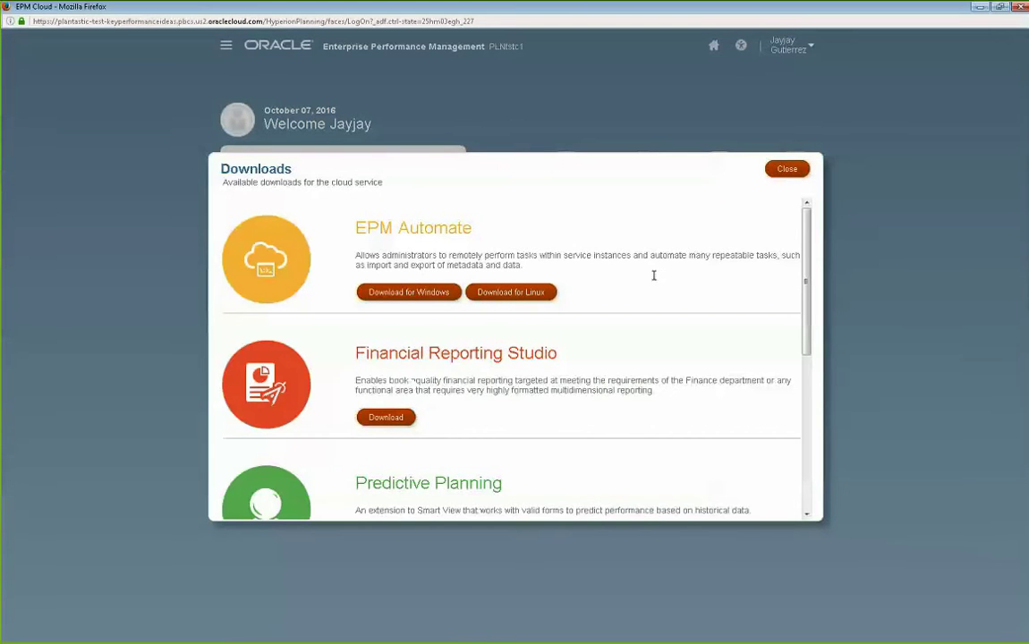
{"action": "left_click_drag", "start_coordinate": [807, 216], "coordinate": [814, 389]}
{"action": "left_click_drag", "start_coordinate": [814, 388], "coordinate": [702, 212]}
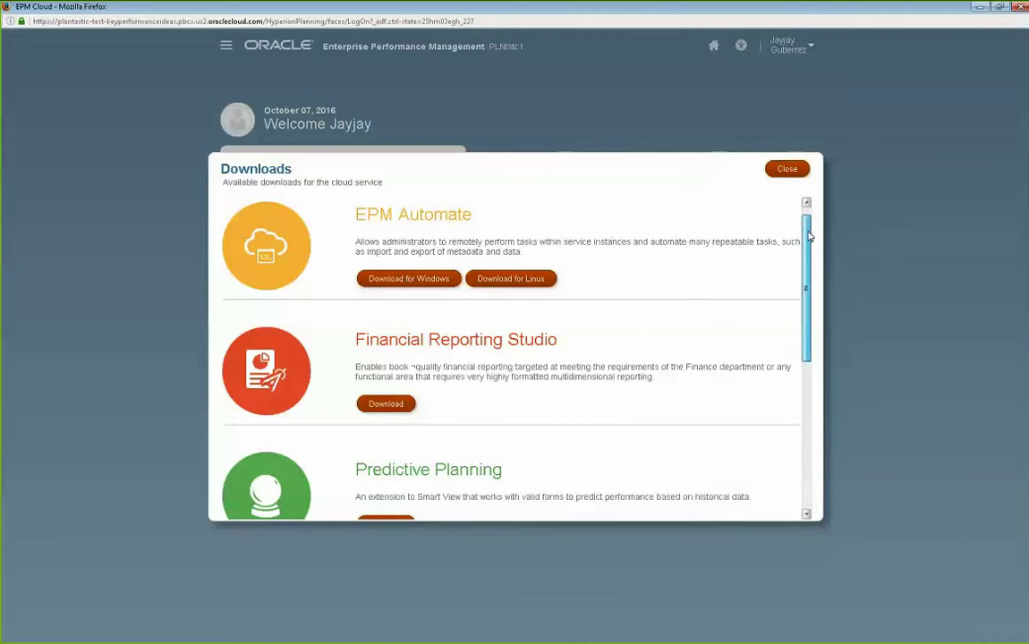
{"action": "scroll", "coordinate": [803, 237], "scroll_direction": "down", "scroll_amount": 2}
{"action": "scroll", "coordinate": [804, 234], "scroll_direction": "up", "scroll_amount": 2}
{"action": "left_click_drag", "start_coordinate": [805, 233], "coordinate": [817, 71]}
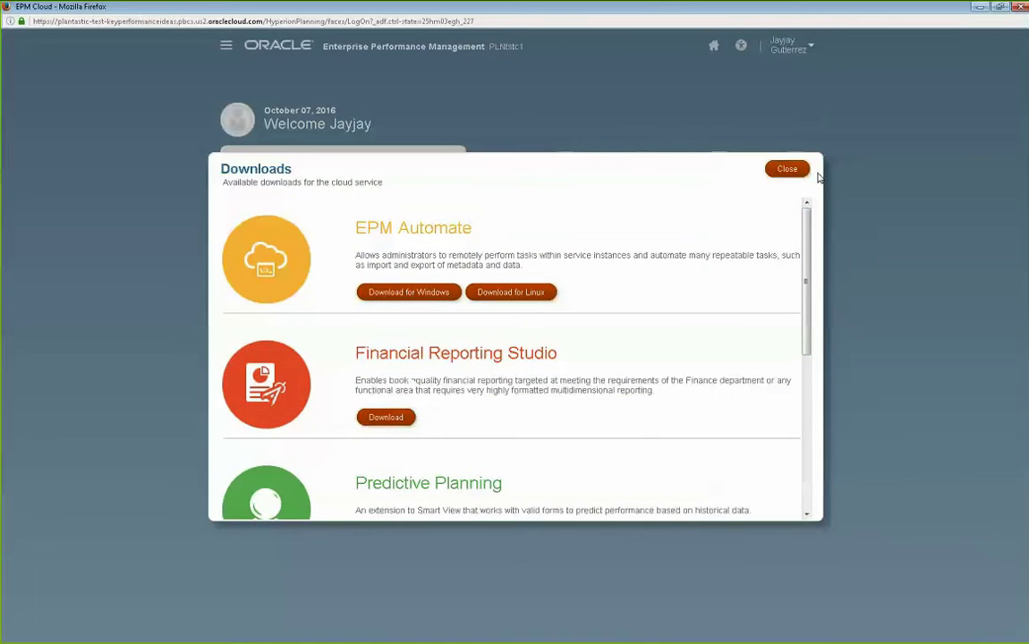
{"action": "left_click", "coordinate": [791, 170]}
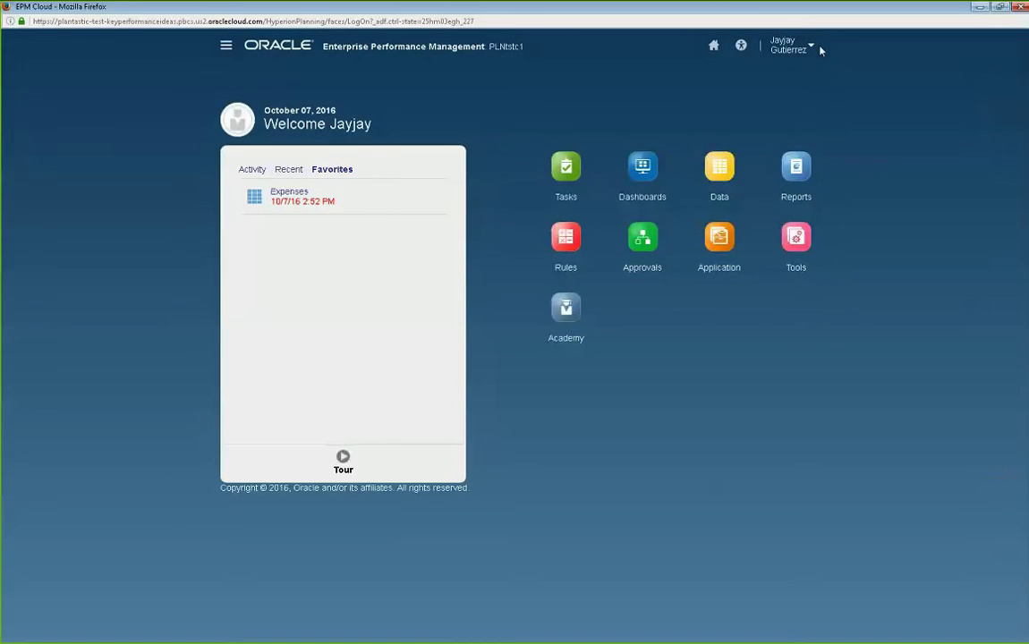
Step: Check the product version in the About information, visit its linked EPM readiness page, and close both
{"action": "left_click", "coordinate": [811, 47]}
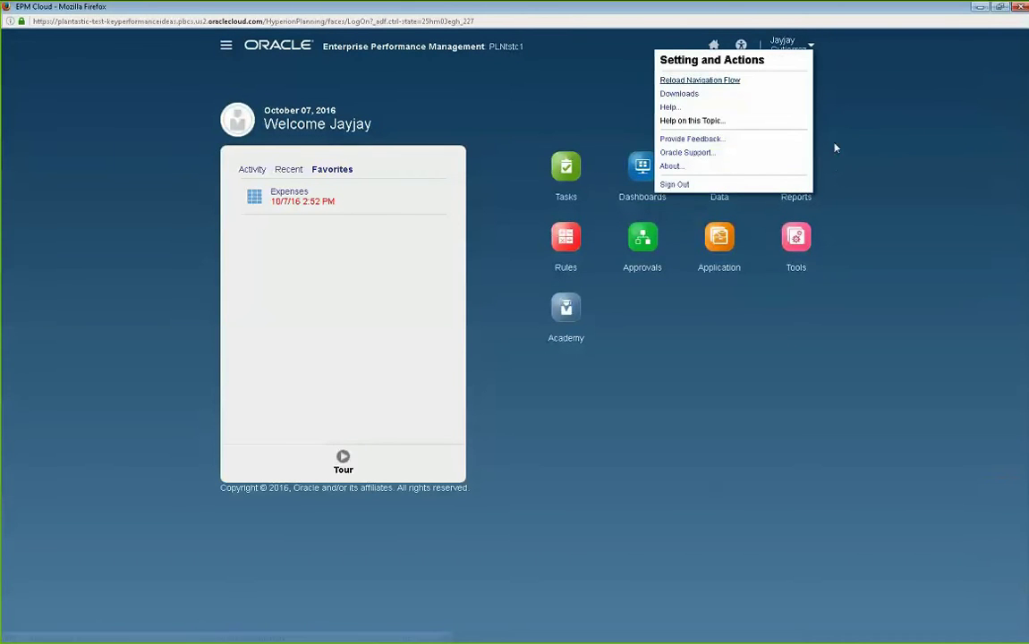
{"action": "left_click", "coordinate": [673, 167]}
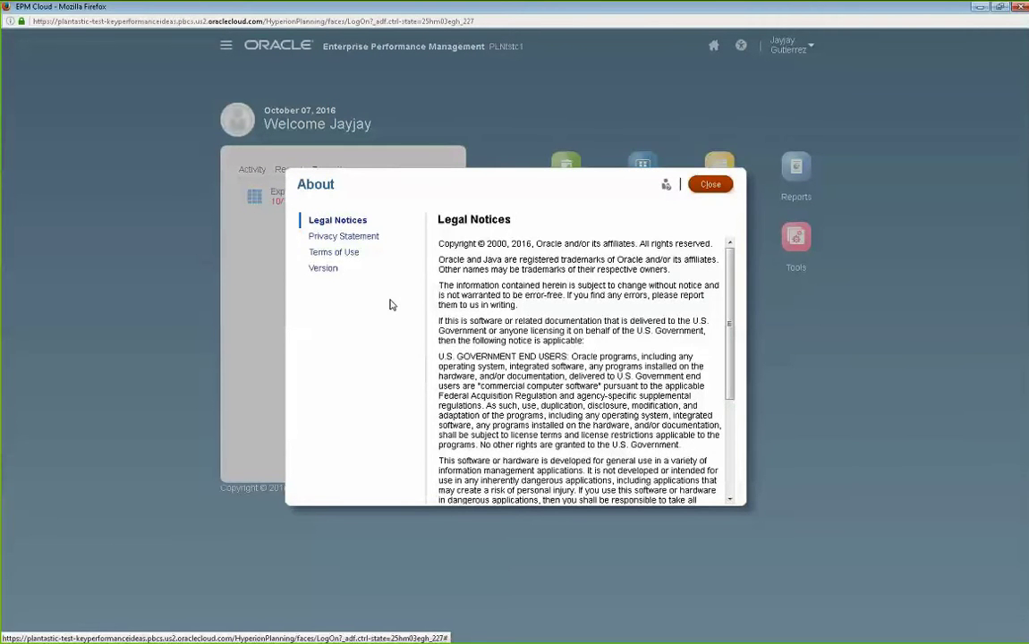
{"action": "left_click", "coordinate": [328, 270]}
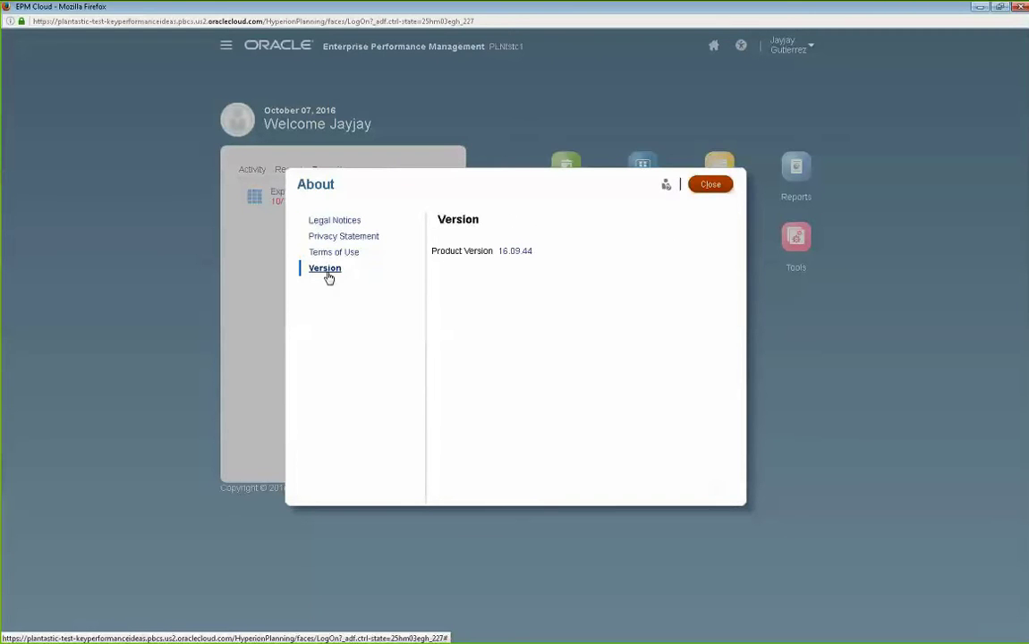
{"action": "left_click", "coordinate": [518, 254]}
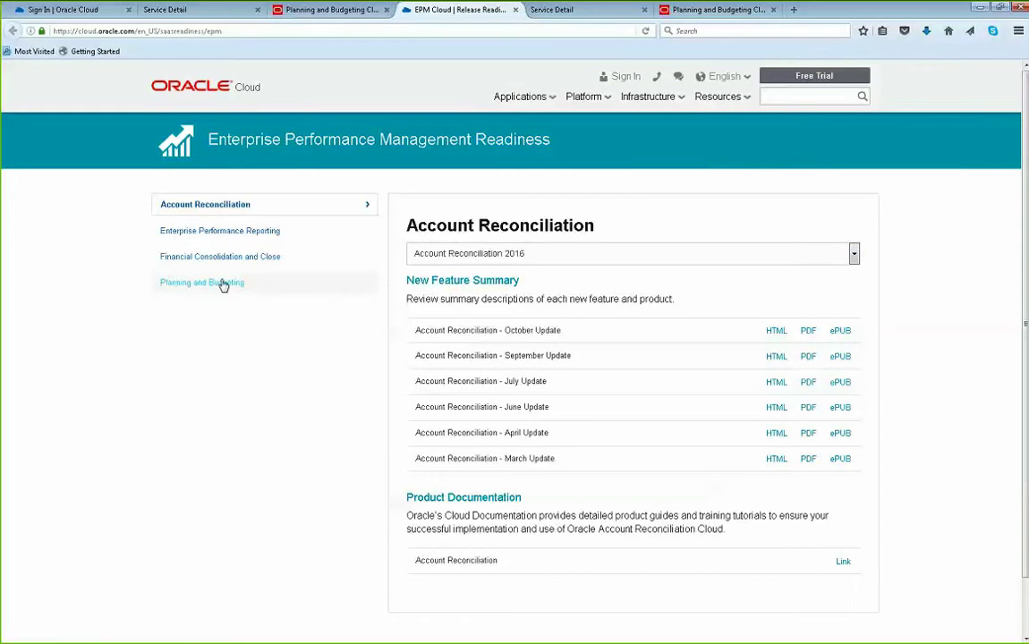
{"action": "left_click", "coordinate": [980, 9]}
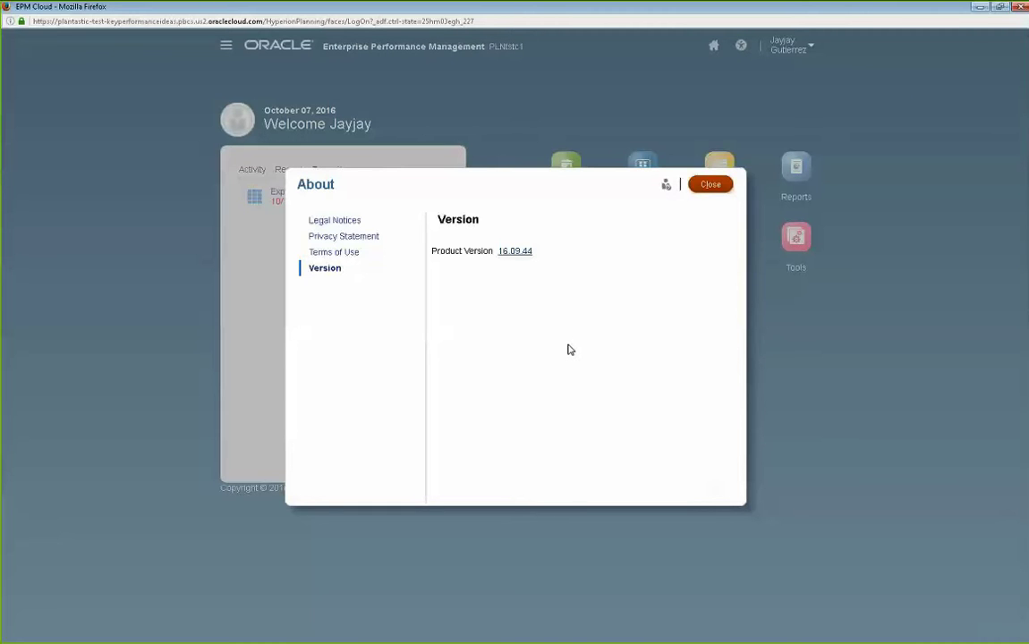
{"action": "left_click", "coordinate": [721, 188]}
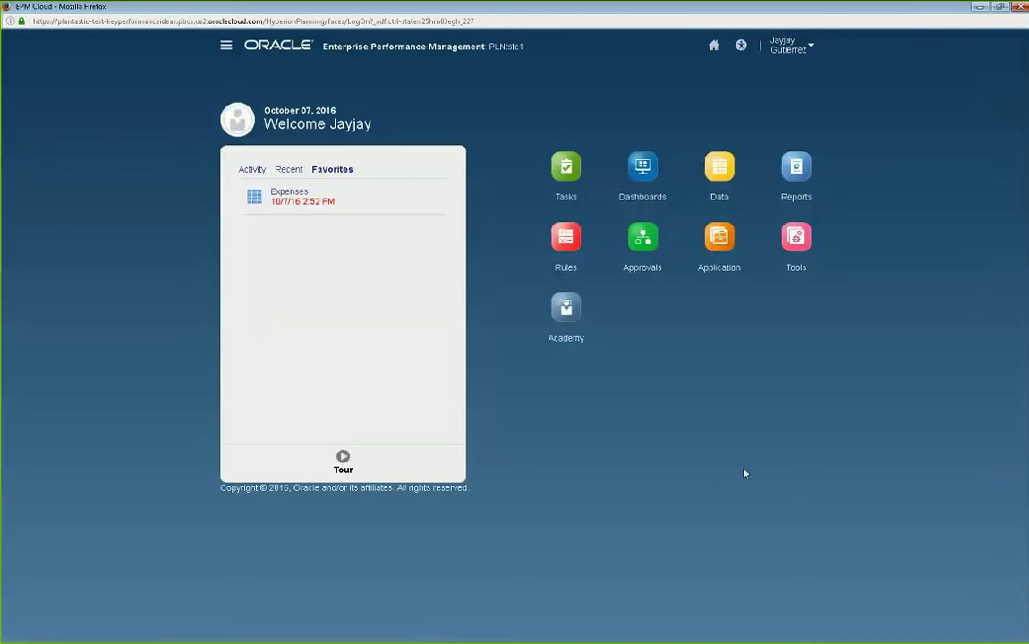
Step: Look at the actions available for the Demo folder on the Data Entry page and return to the home page
{"action": "left_click", "coordinate": [720, 199]}
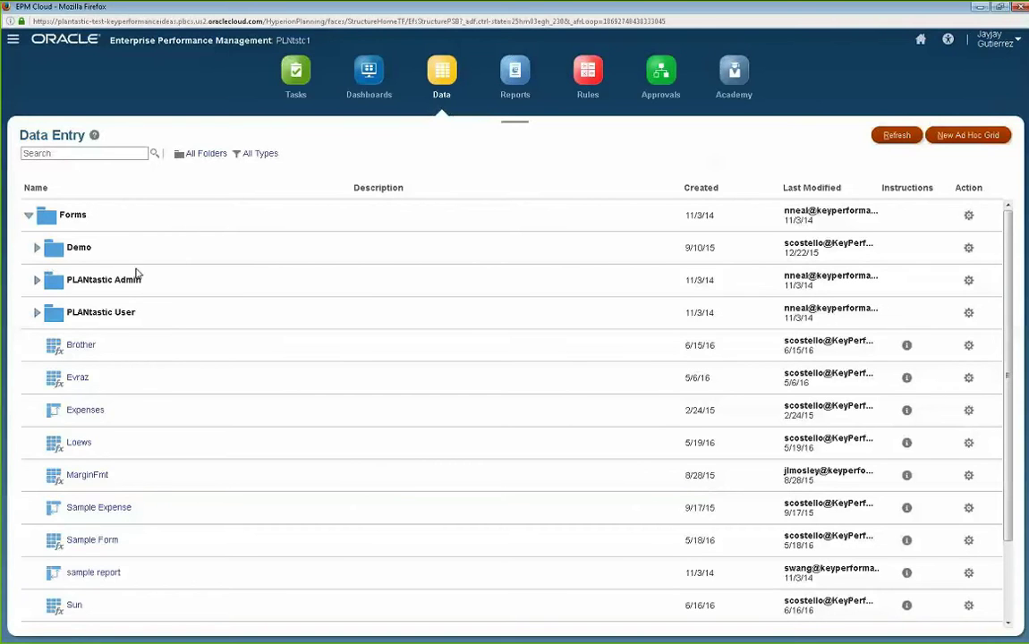
{"action": "left_click", "coordinate": [970, 252]}
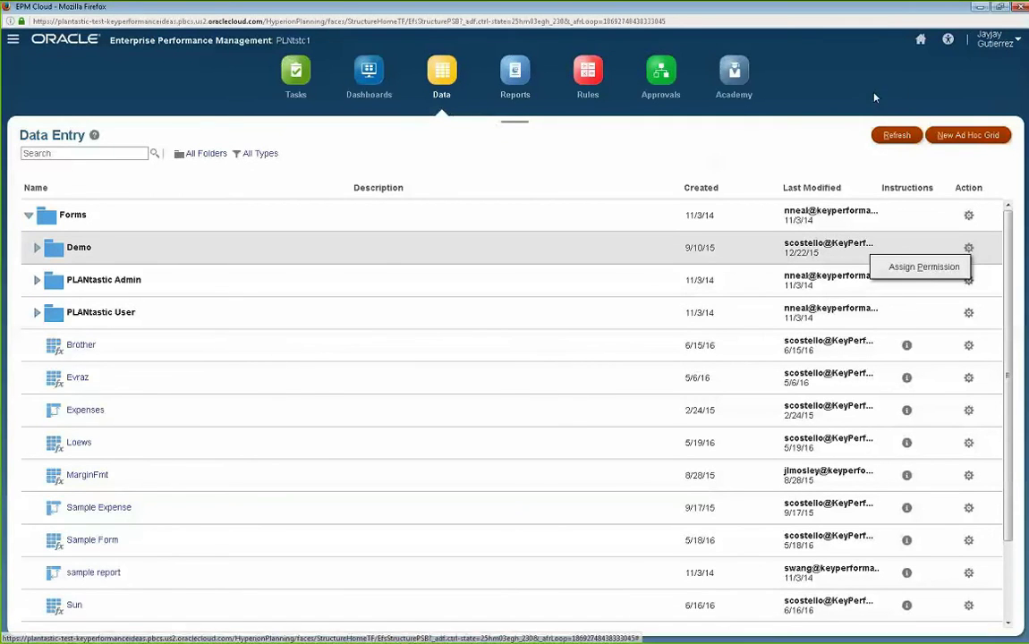
{"action": "left_click", "coordinate": [921, 41]}
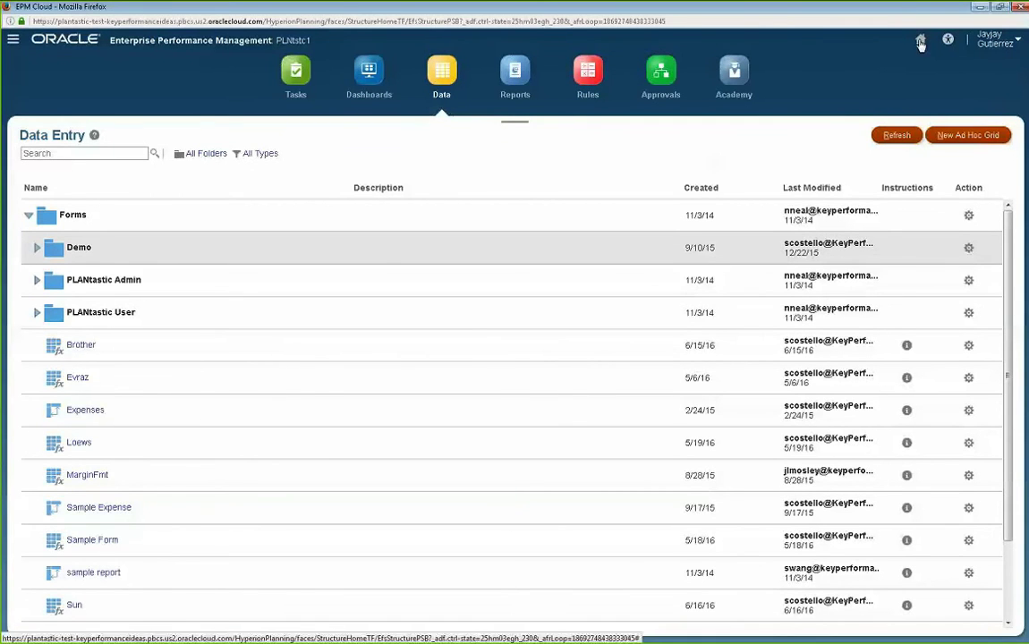
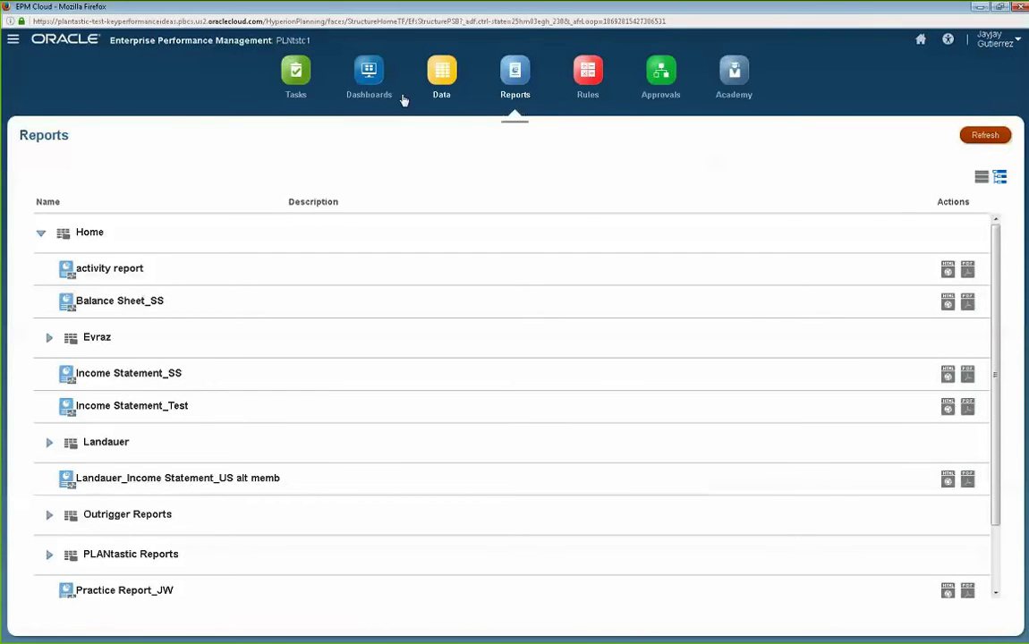
Step: Browse the Rules, Data, Reports and Academy pages and return to the home page
{"action": "left_click", "coordinate": [589, 104]}
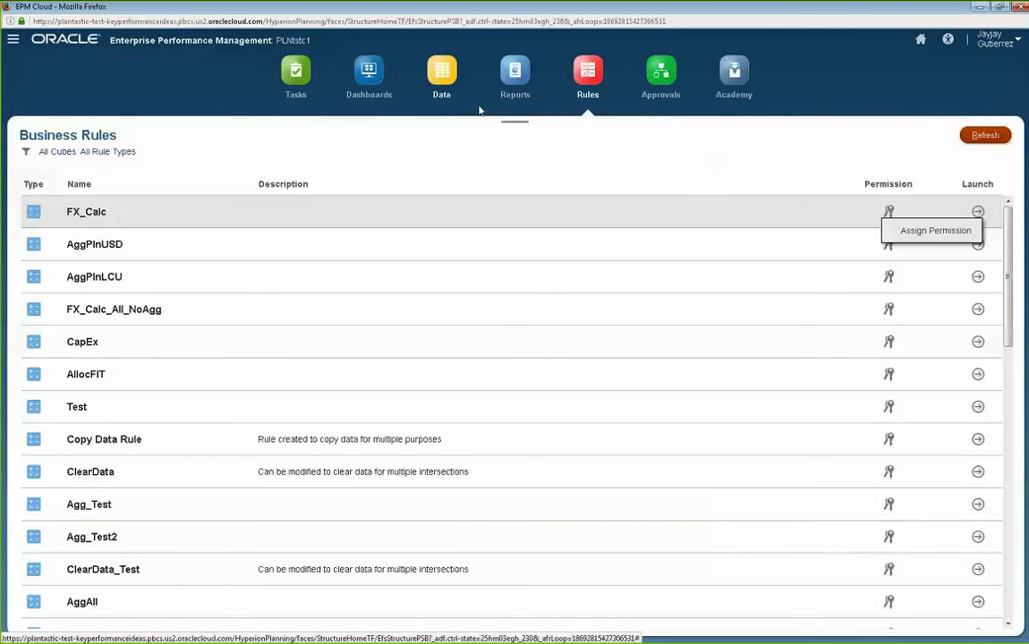
{"action": "left_click", "coordinate": [444, 90]}
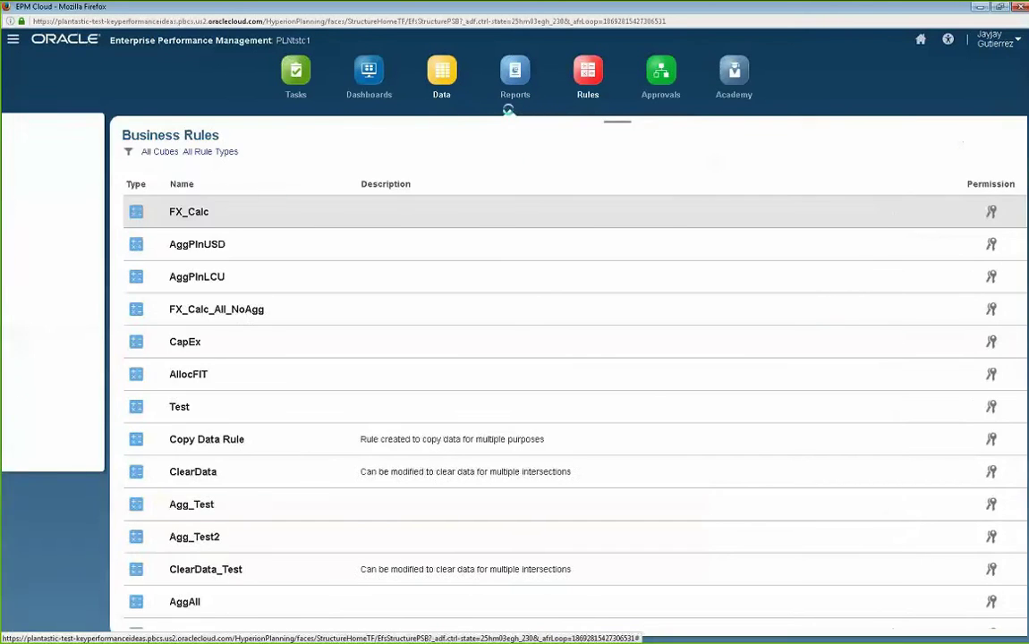
{"action": "left_click", "coordinate": [518, 99]}
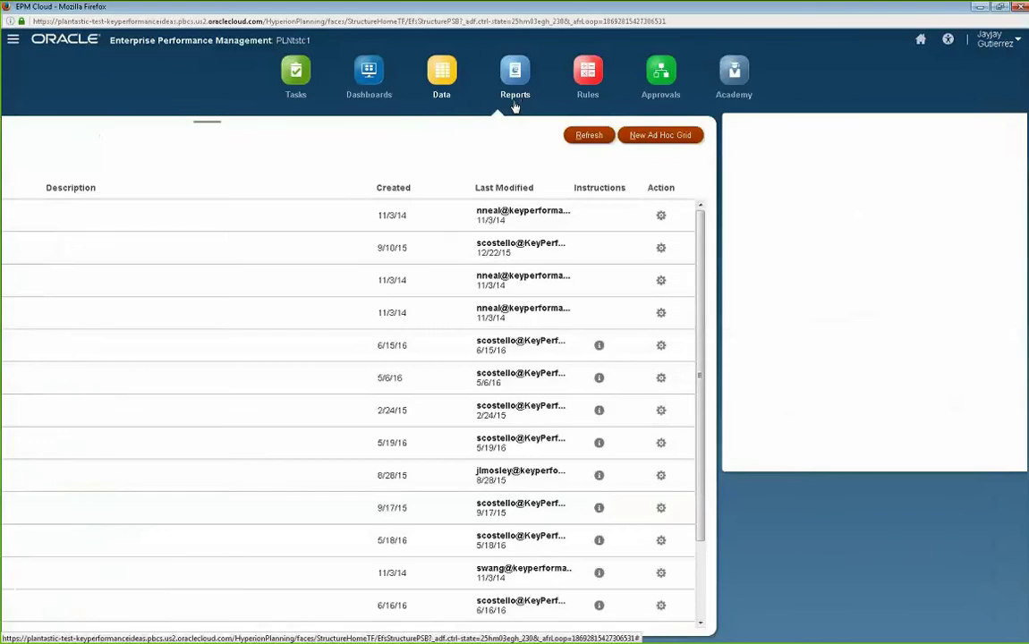
{"action": "left_click", "coordinate": [590, 98]}
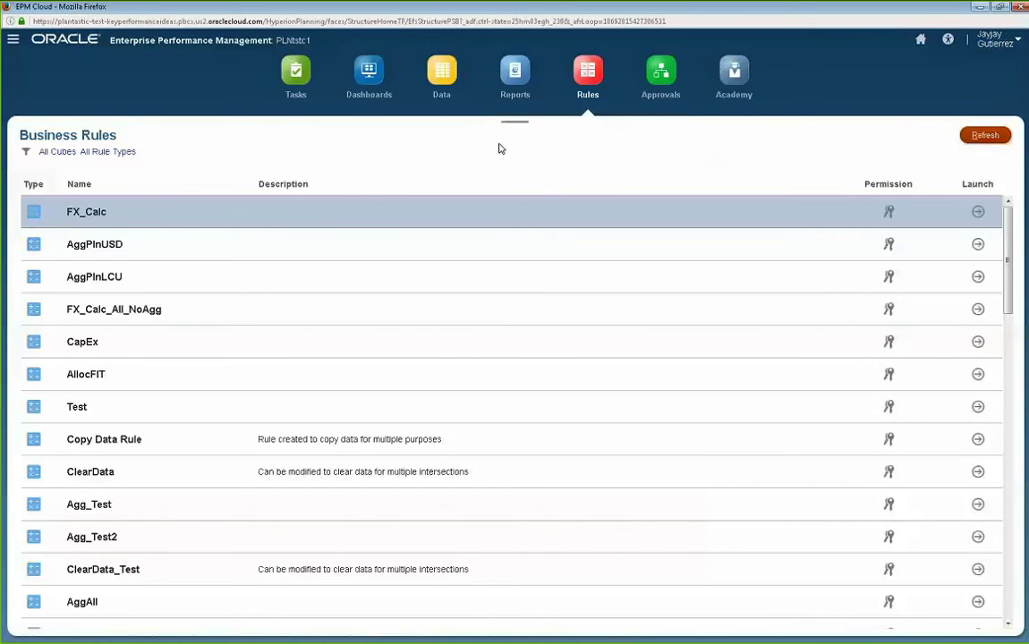
{"action": "left_click", "coordinate": [442, 102]}
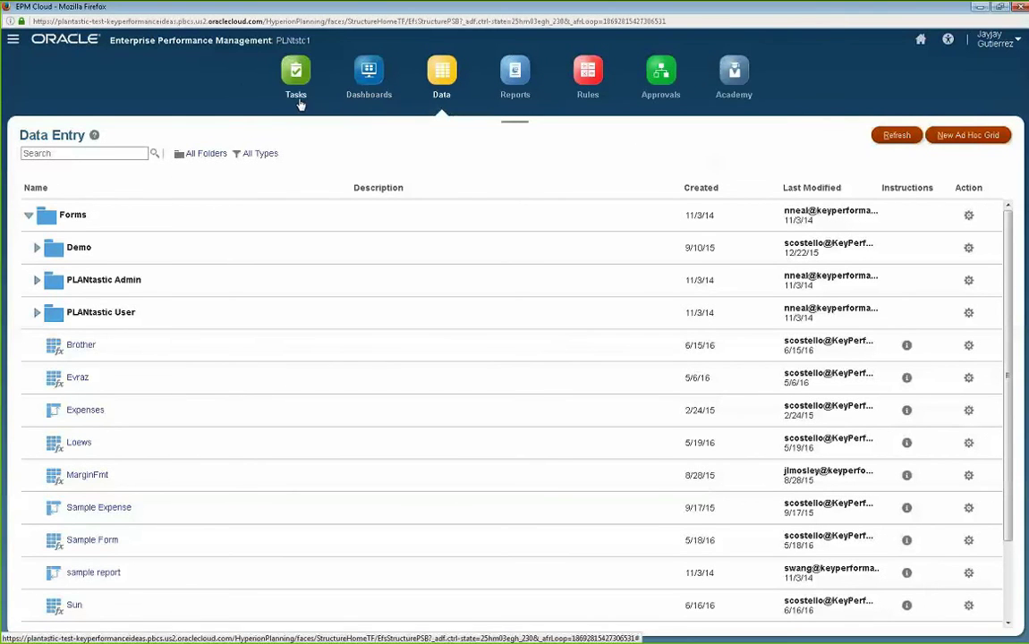
{"action": "left_click", "coordinate": [519, 99]}
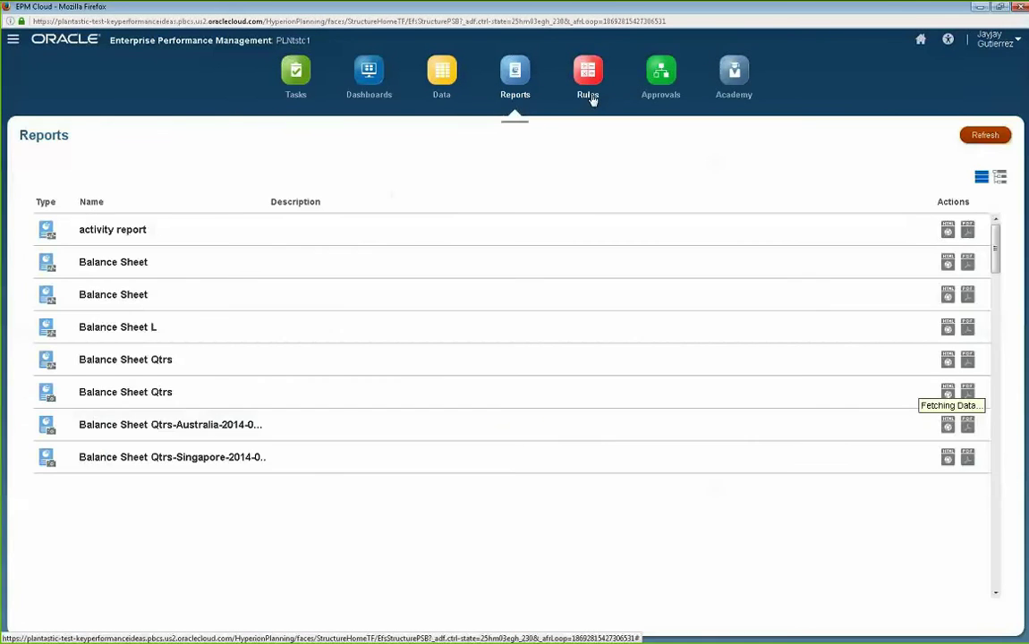
{"action": "left_click", "coordinate": [589, 94]}
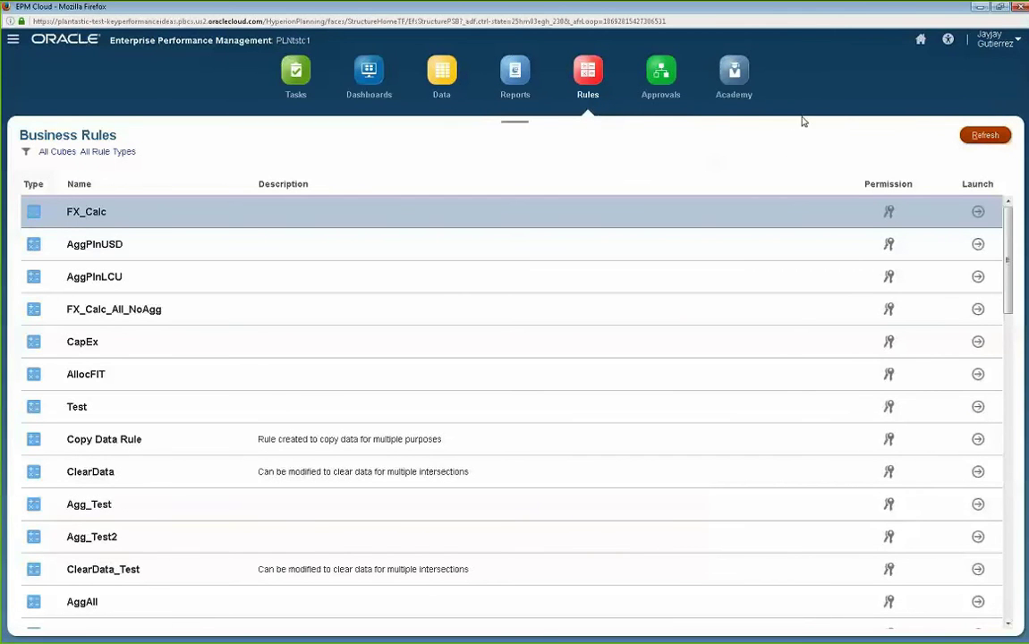
{"action": "left_click", "coordinate": [742, 100]}
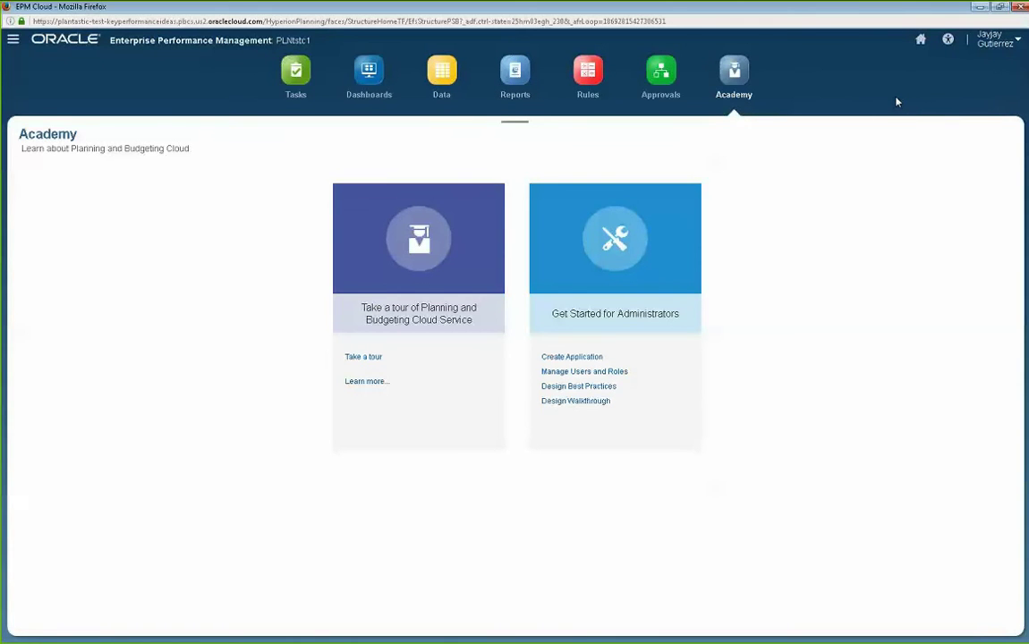
{"action": "left_click", "coordinate": [920, 39]}
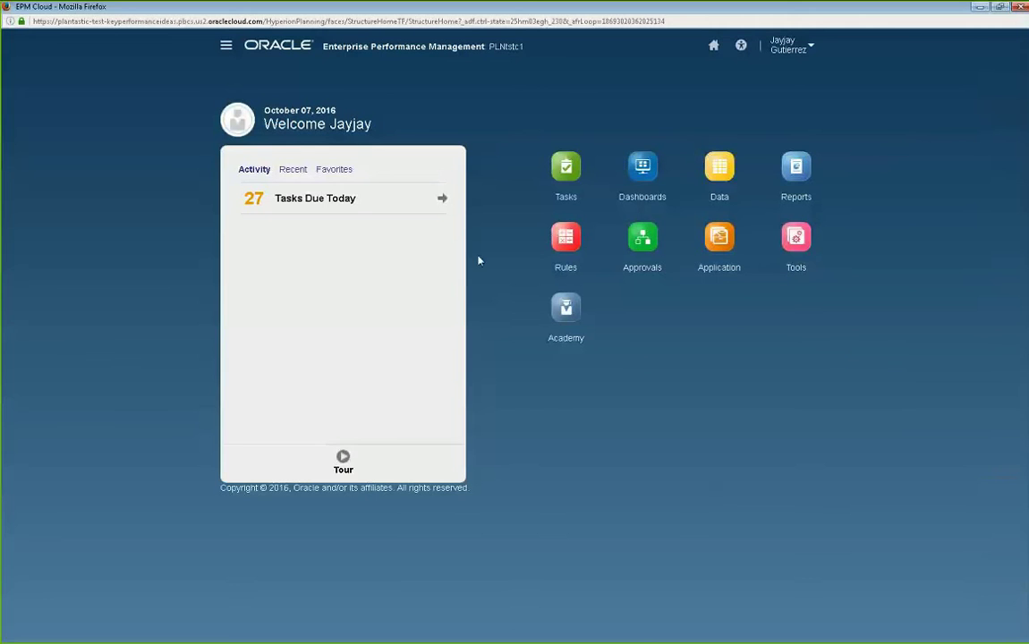
Step: Open the application overview from the Navigator, view the Refresh Database dialog, and close it without running a refresh
{"action": "left_click", "coordinate": [226, 49]}
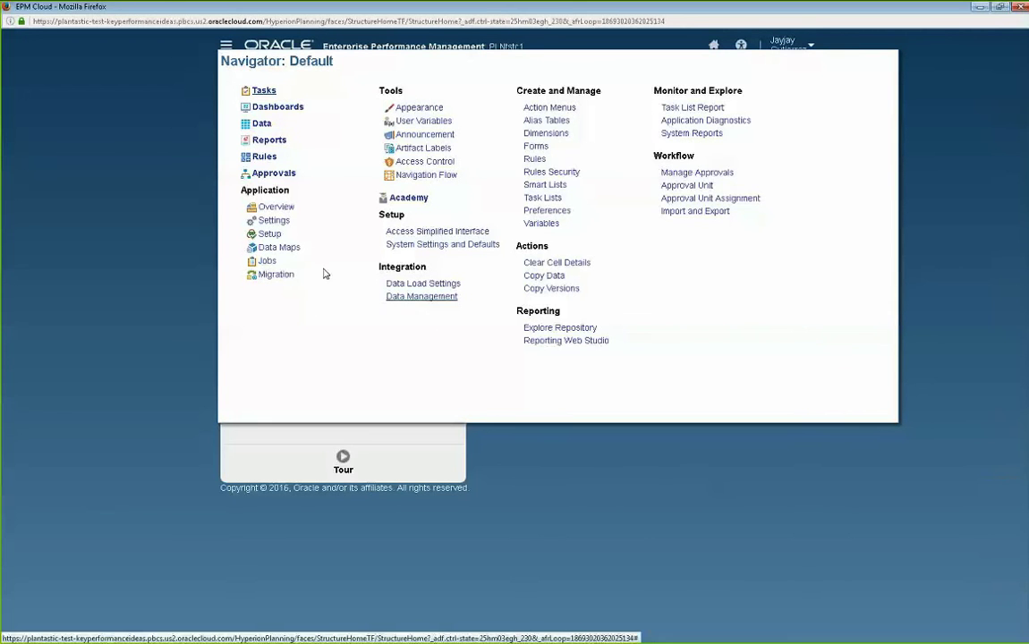
{"action": "left_click", "coordinate": [279, 211]}
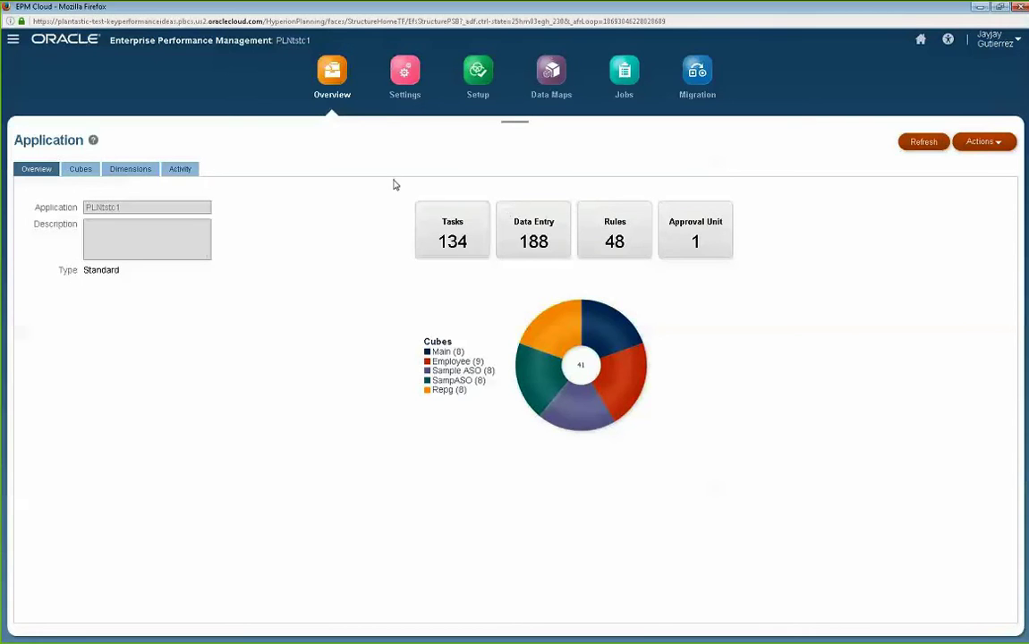
{"action": "left_click", "coordinate": [999, 145]}
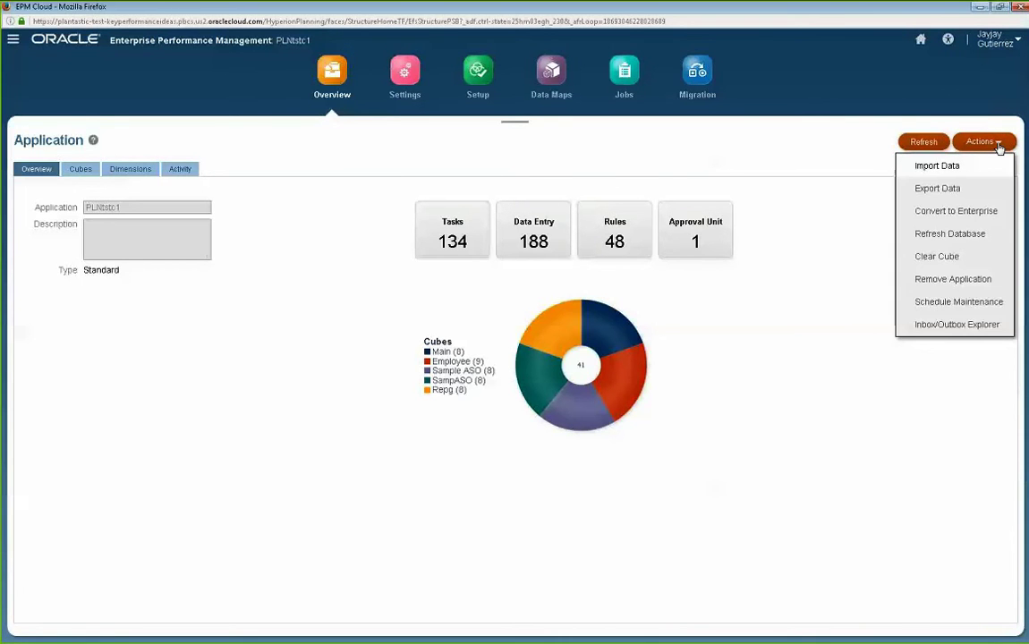
{"action": "left_click", "coordinate": [948, 234]}
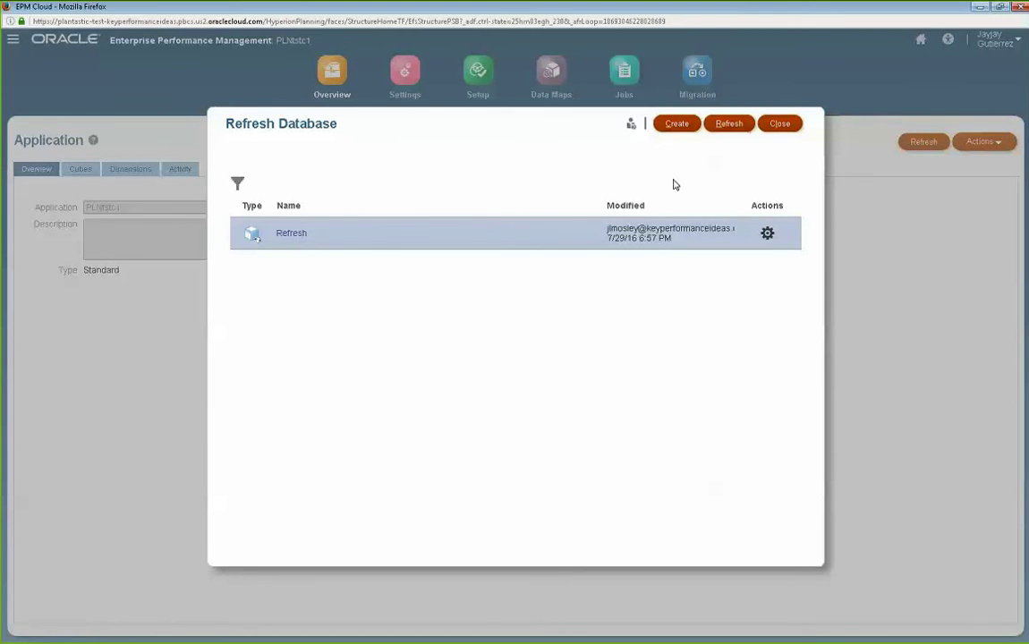
{"action": "left_click", "coordinate": [784, 125]}
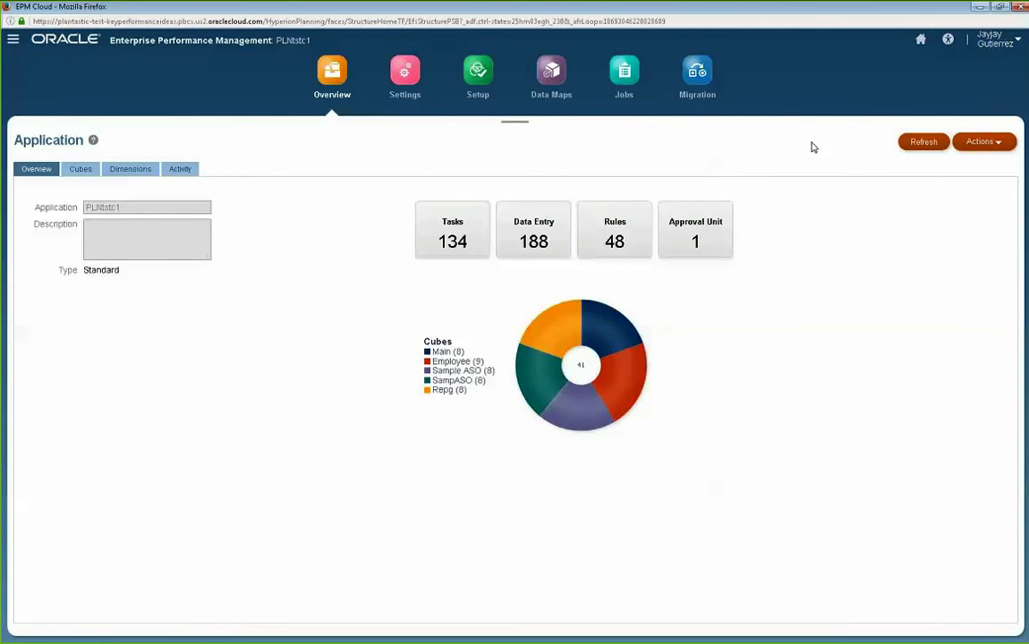
Step: Open the application settings and look at the UI Display interface choices without changing the selection
{"action": "left_click", "coordinate": [405, 77]}
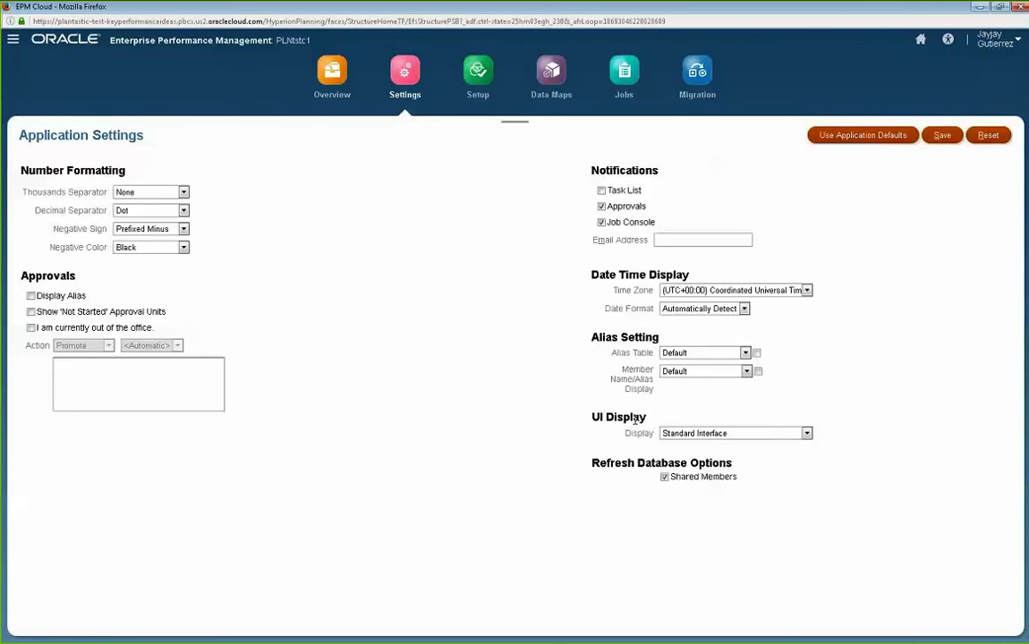
{"action": "left_click", "coordinate": [684, 435]}
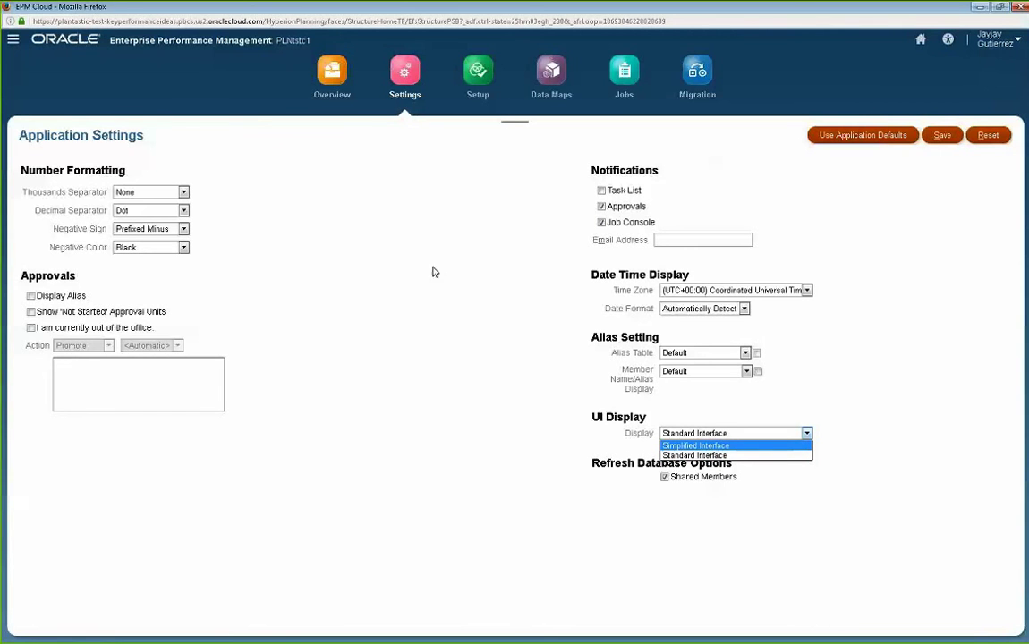
{"action": "left_click", "coordinate": [13, 45]}
Step: Open the Dimensions page from the Navigator
{"action": "left_click", "coordinate": [12, 45]}
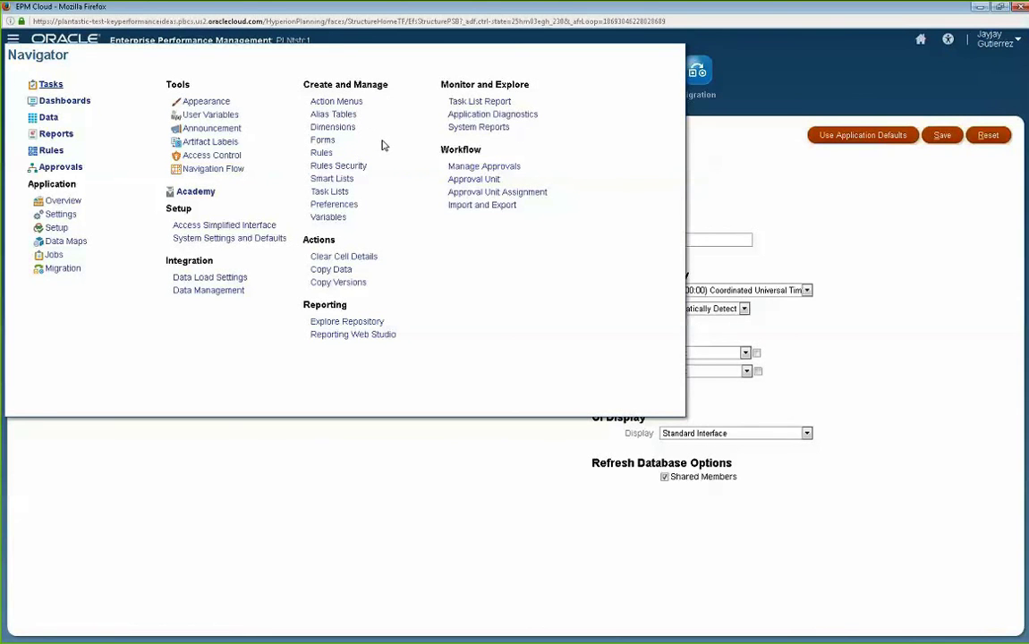
{"action": "left_click", "coordinate": [327, 130]}
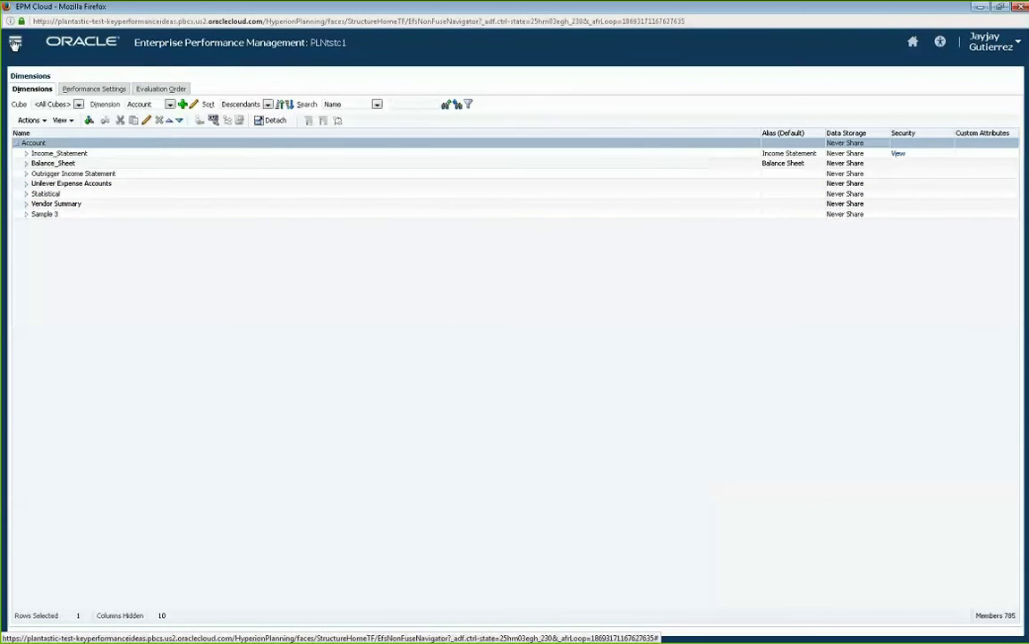
Step: Open Forms management, browse the Demo folder's Children's Home + Aid Demo and Dashboards subfolders, and close the window
{"action": "left_click", "coordinate": [15, 43]}
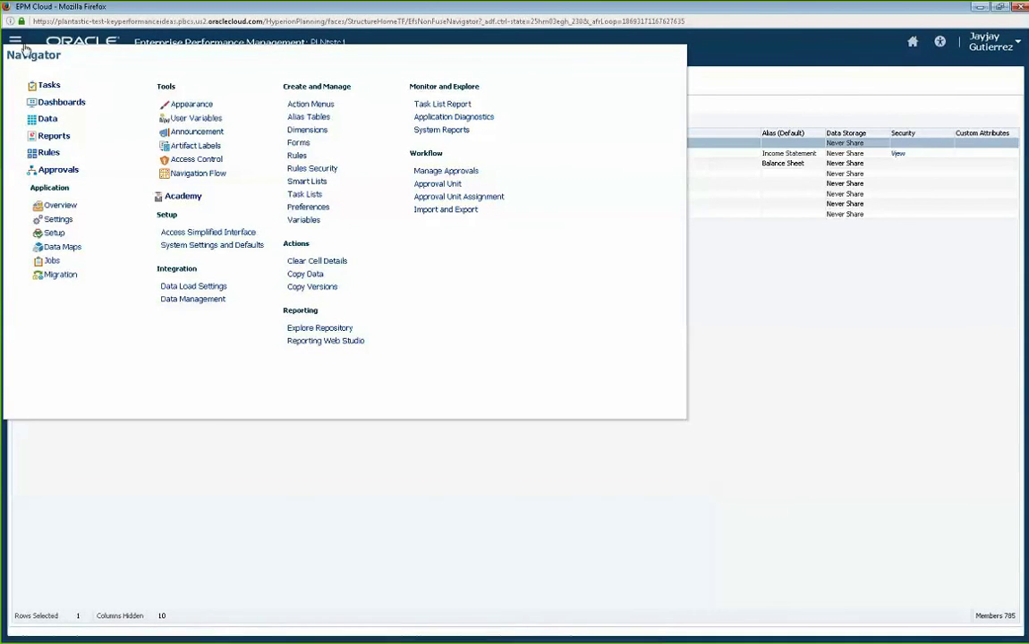
{"action": "left_click", "coordinate": [299, 144]}
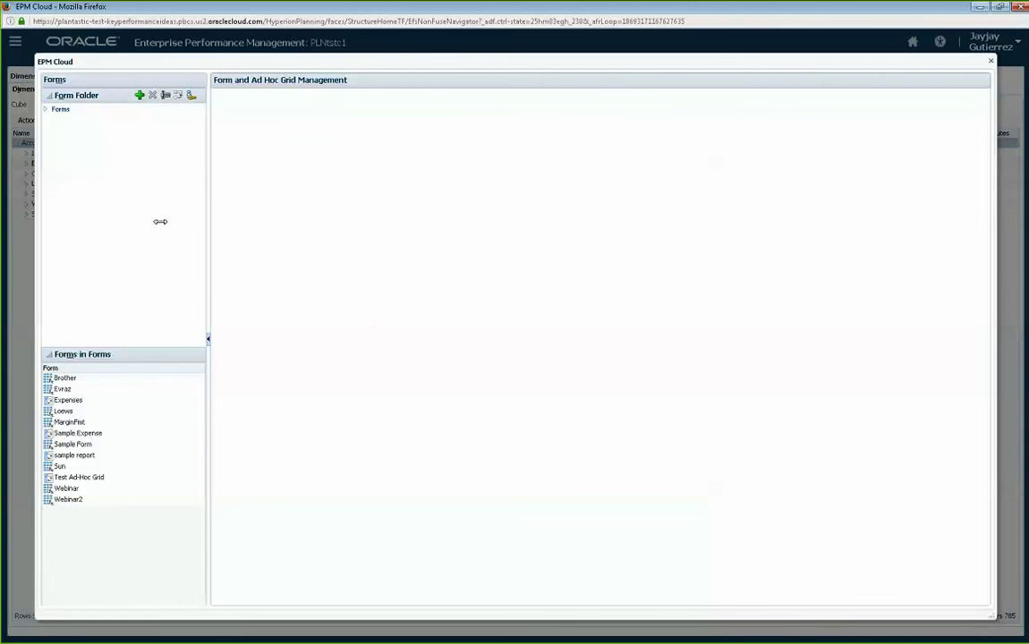
{"action": "left_click", "coordinate": [45, 109]}
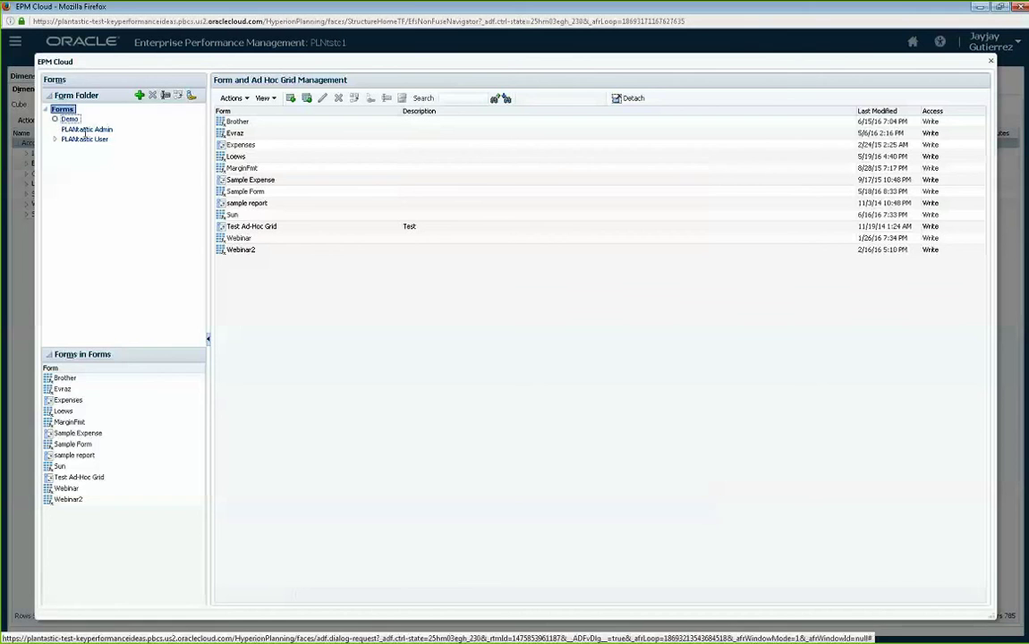
{"action": "left_click", "coordinate": [55, 119]}
{"action": "left_click", "coordinate": [80, 129]}
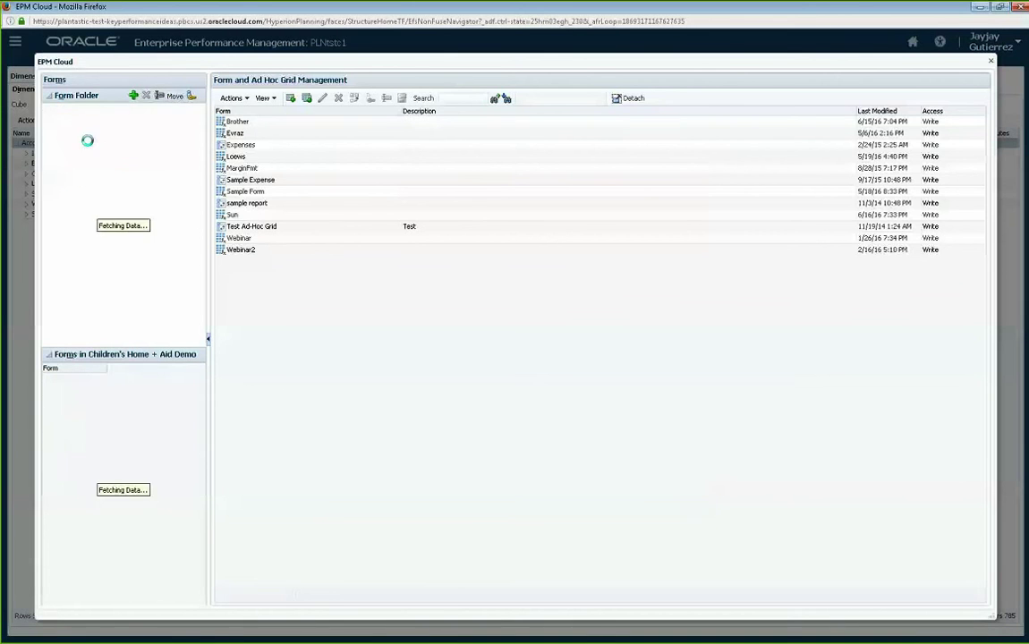
{"action": "left_click", "coordinate": [90, 139]}
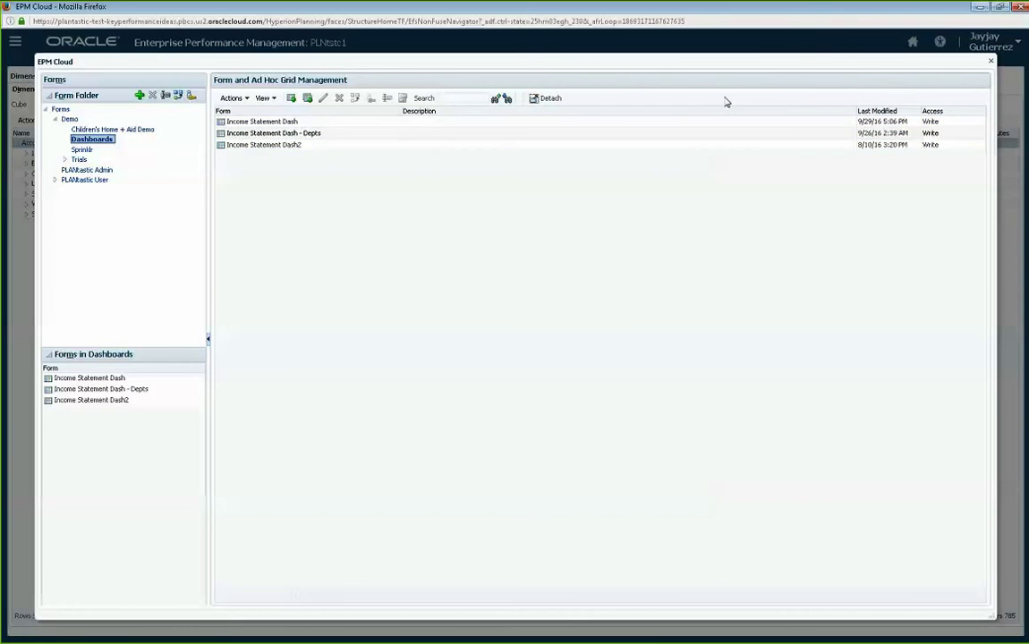
{"action": "left_click", "coordinate": [992, 63]}
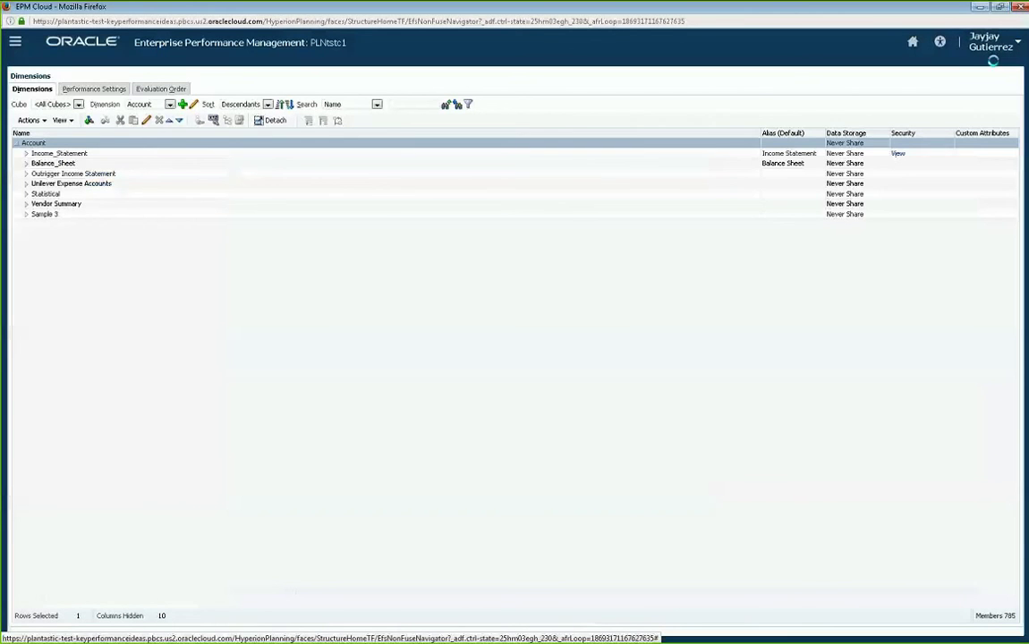
Step: Open Calculation Manager through Rules in the Navigator and expand Planning down to the contents of PLNtstc1
{"action": "left_click", "coordinate": [16, 43]}
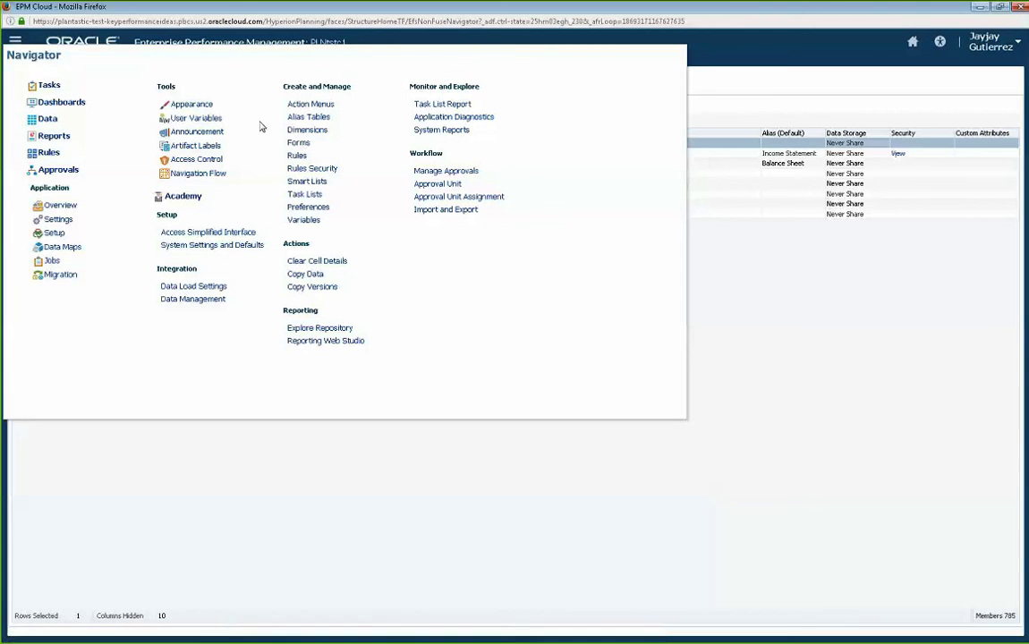
{"action": "left_click", "coordinate": [299, 159]}
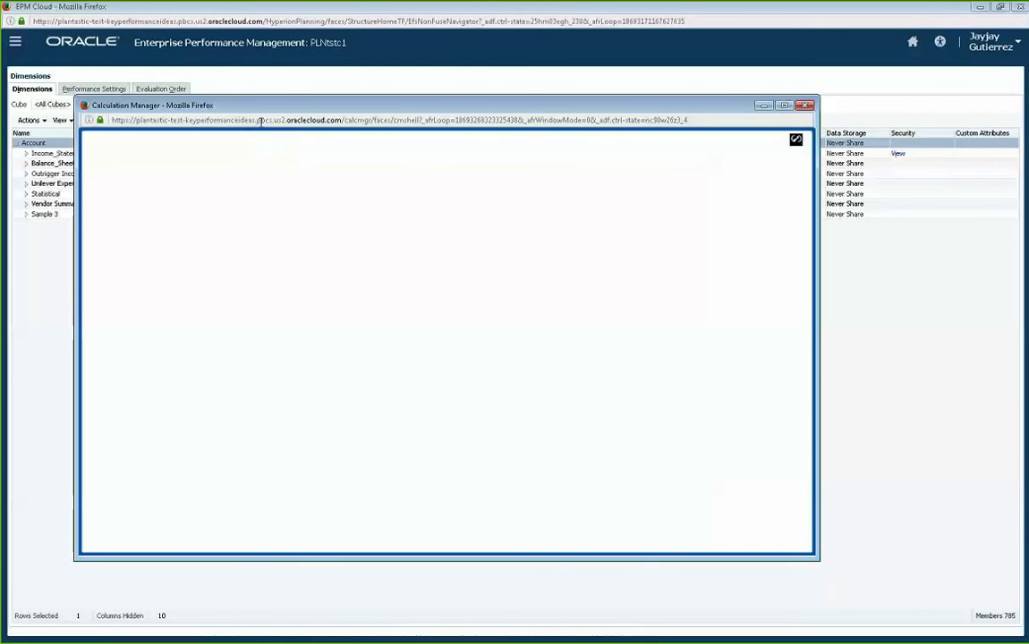
{"action": "left_click_drag", "start_coordinate": [255, 111], "coordinate": [346, 84]}
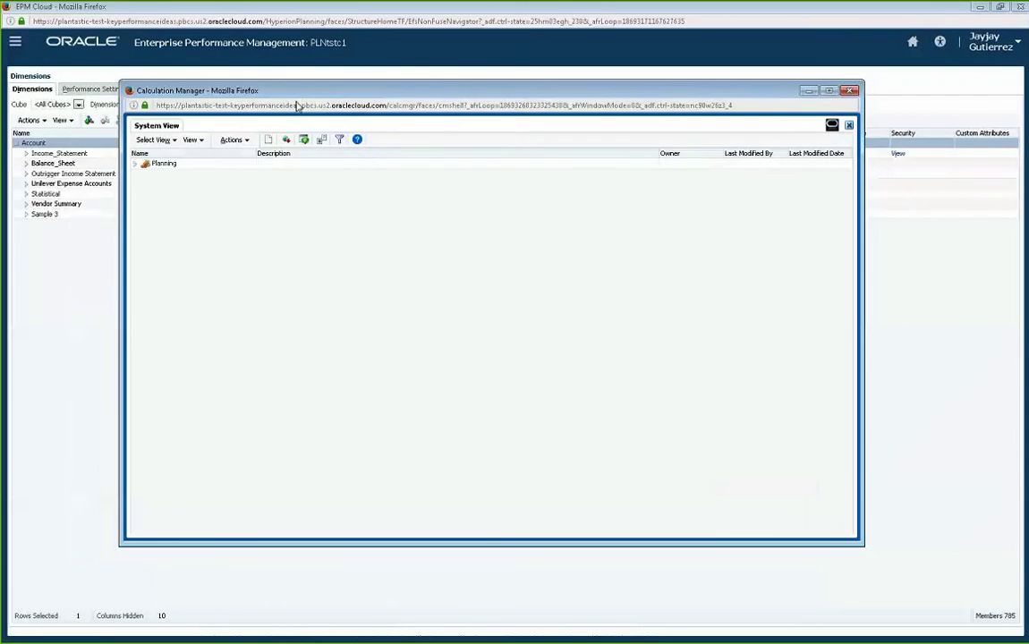
{"action": "left_click", "coordinate": [135, 166]}
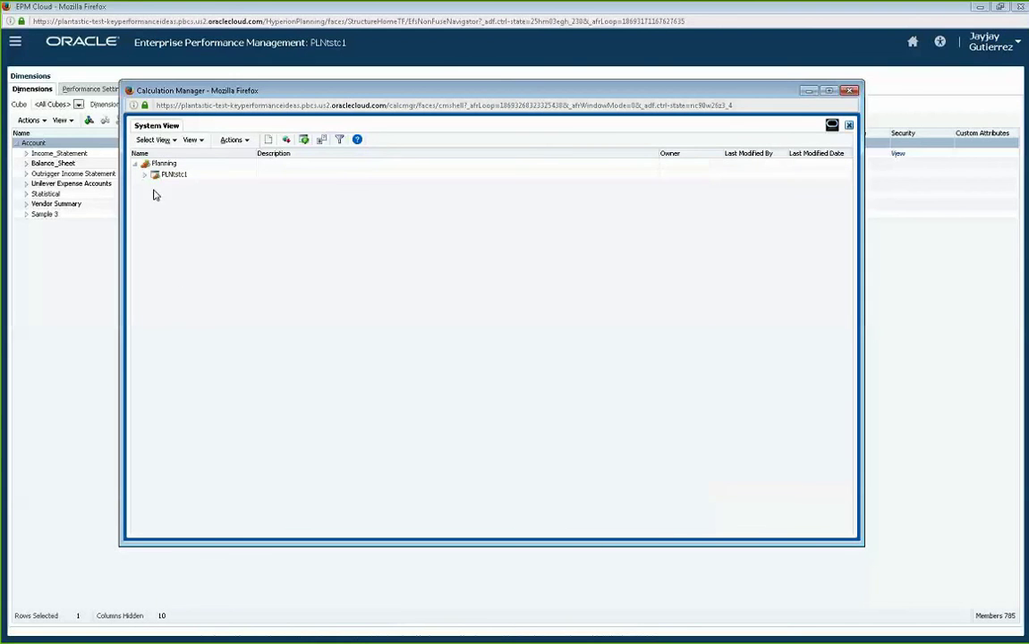
{"action": "left_click", "coordinate": [144, 176]}
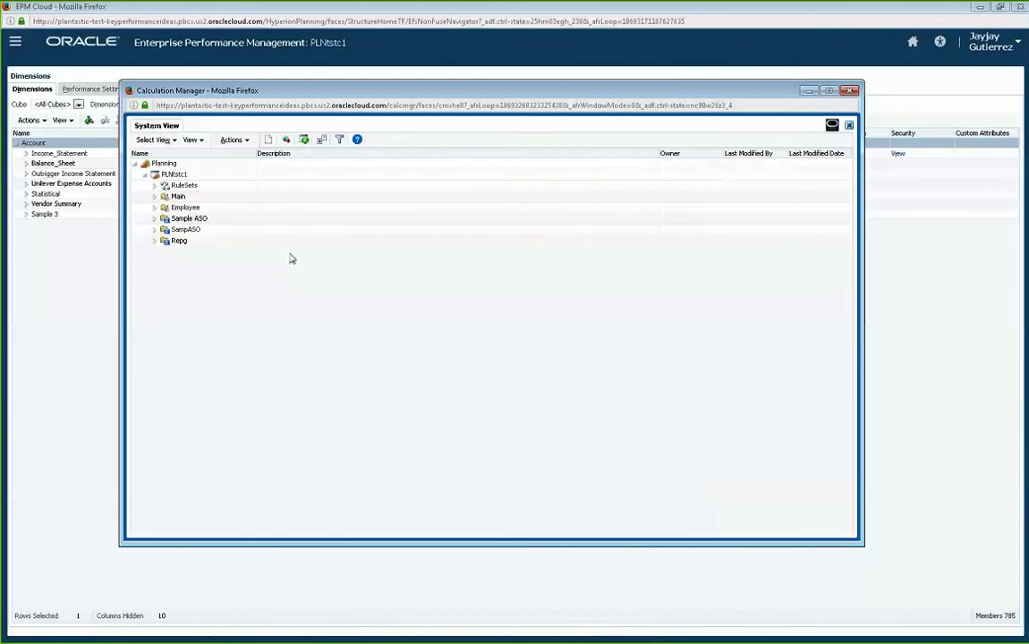
Step: Look at the actions available for the Main cube and open Database Properties
{"action": "left_click", "coordinate": [179, 198]}
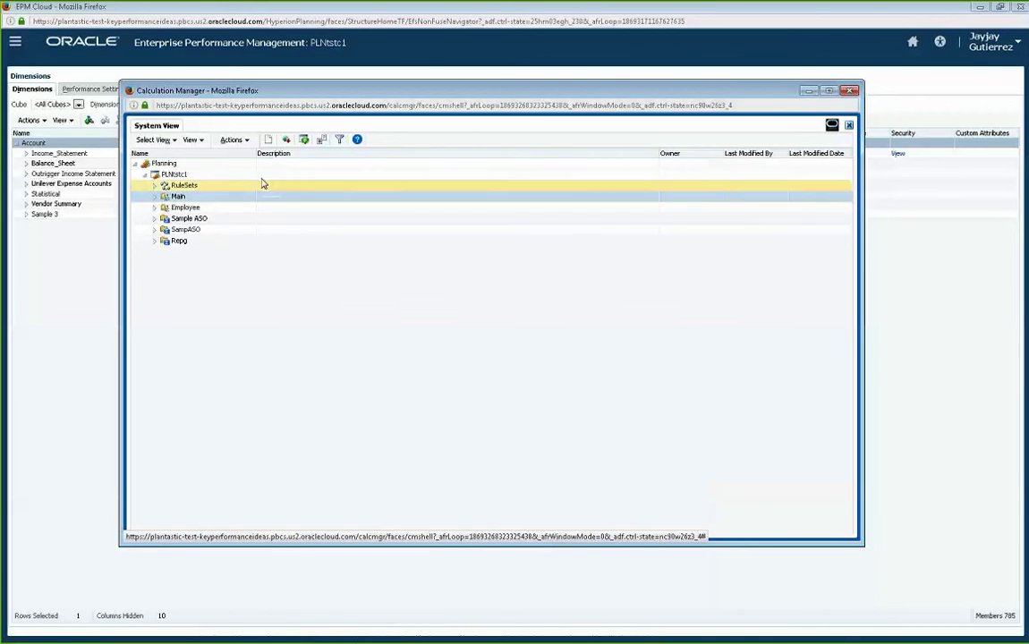
{"action": "left_click", "coordinate": [246, 141]}
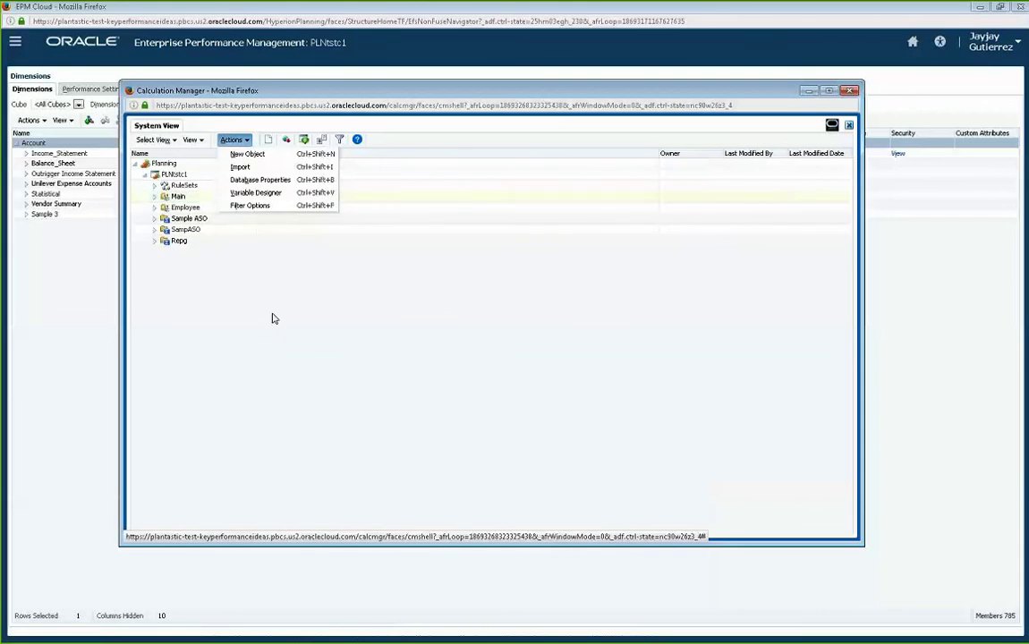
{"action": "left_click", "coordinate": [179, 197]}
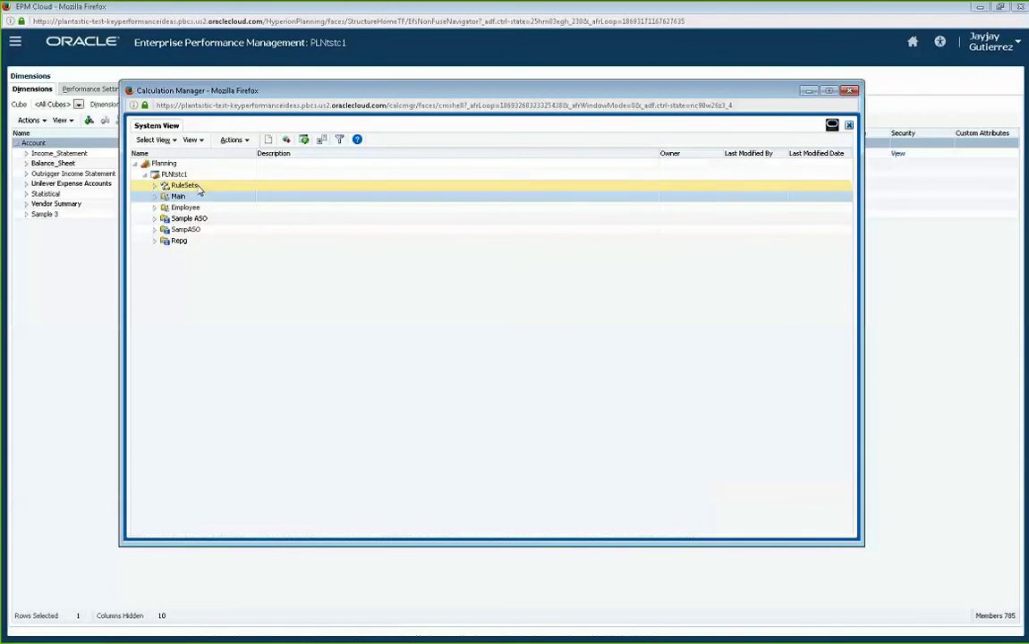
{"action": "left_click", "coordinate": [243, 142]}
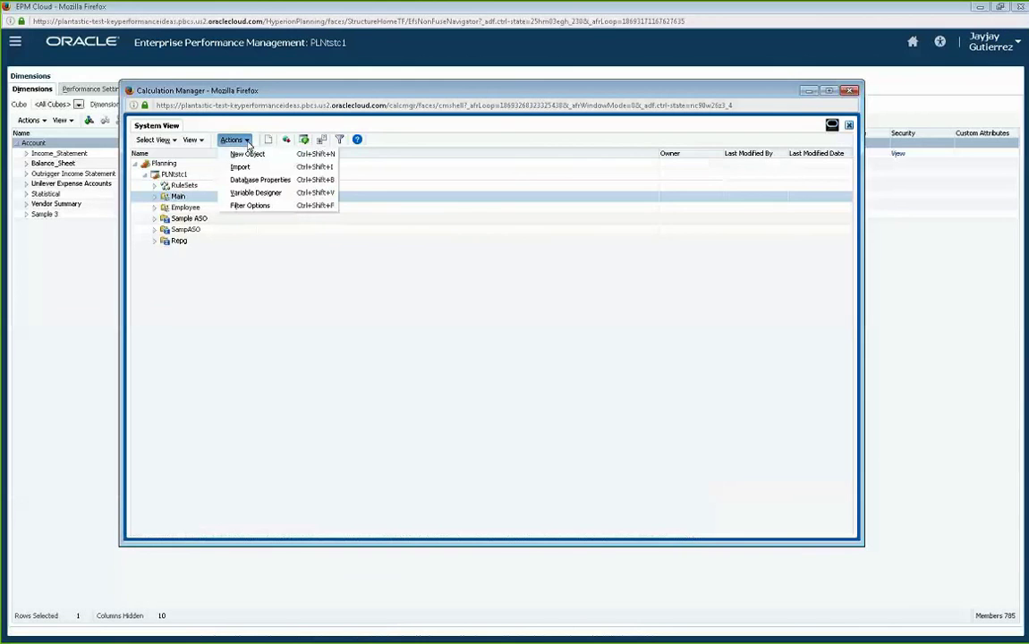
{"action": "left_click", "coordinate": [260, 180]}
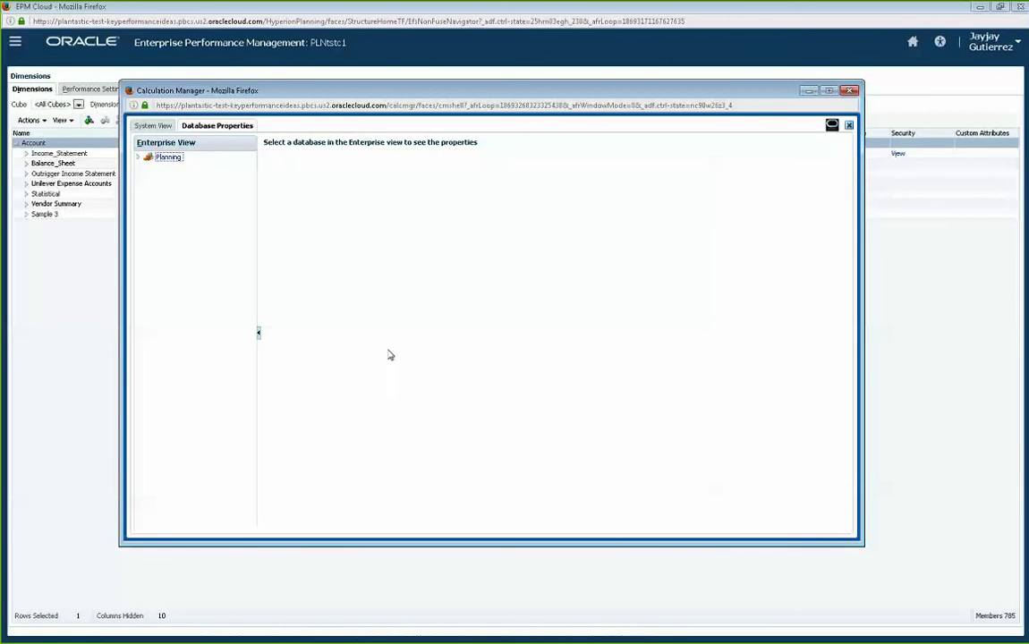
Step: Expand the Planning applications PLNts88 and PLNtstc1 and display the general properties of PLNtstc1's Main database
{"action": "left_click", "coordinate": [137, 159]}
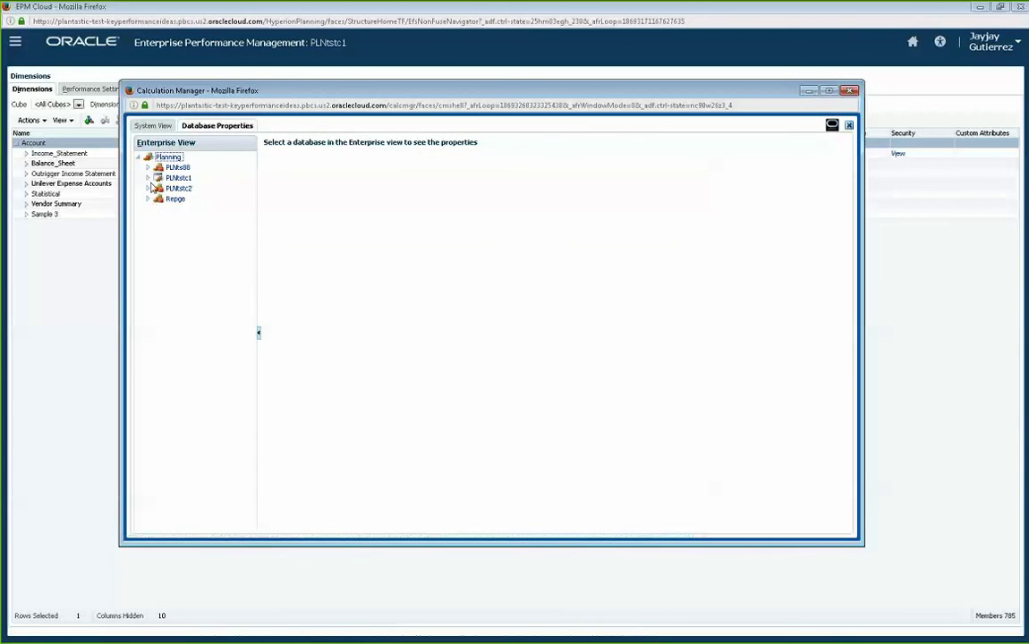
{"action": "left_click", "coordinate": [149, 168]}
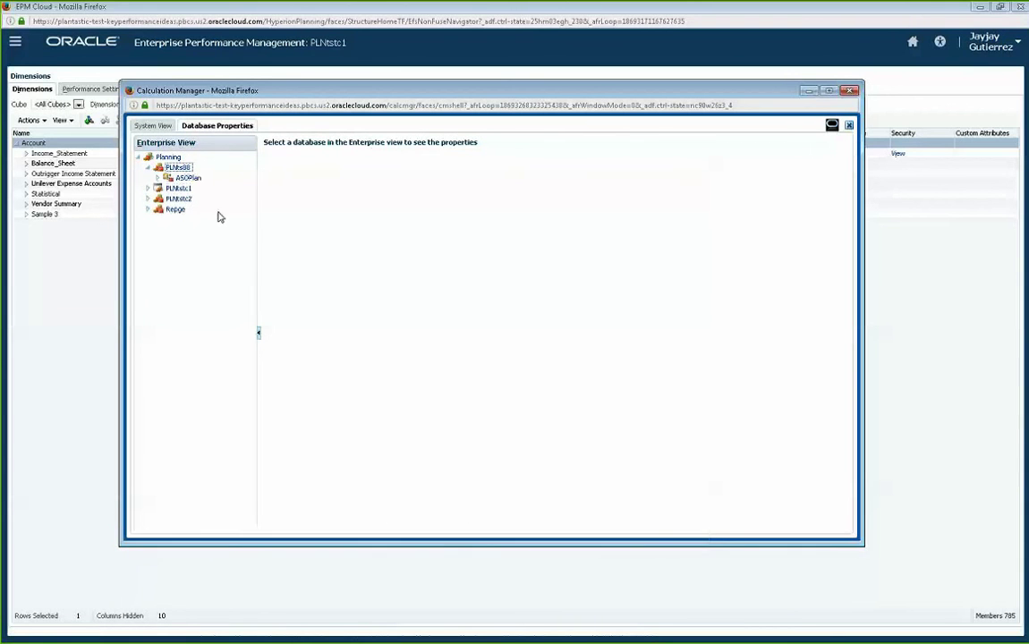
{"action": "left_click", "coordinate": [149, 190]}
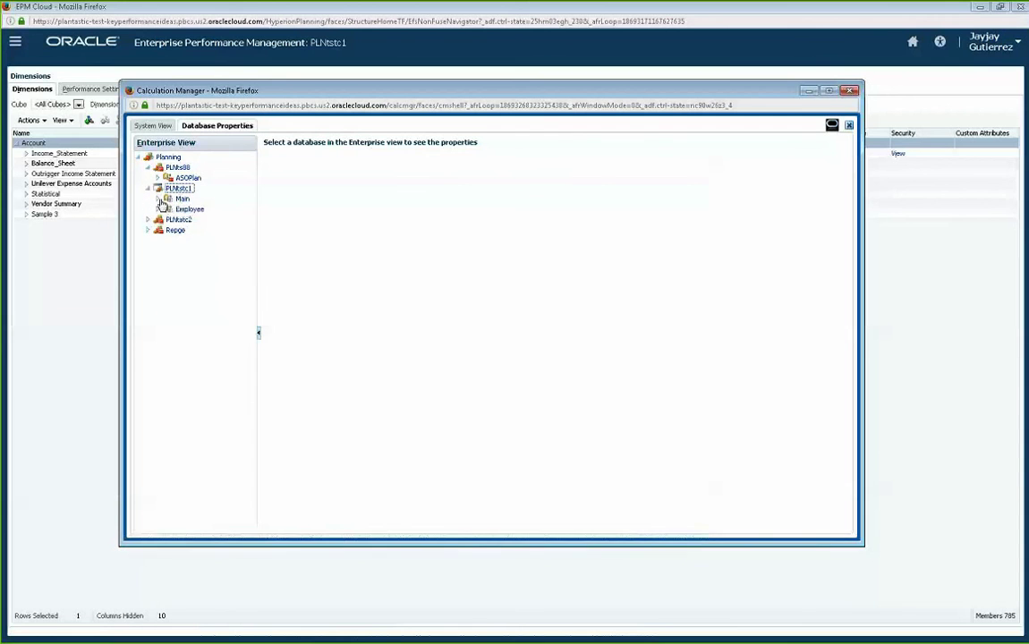
{"action": "left_click", "coordinate": [181, 199]}
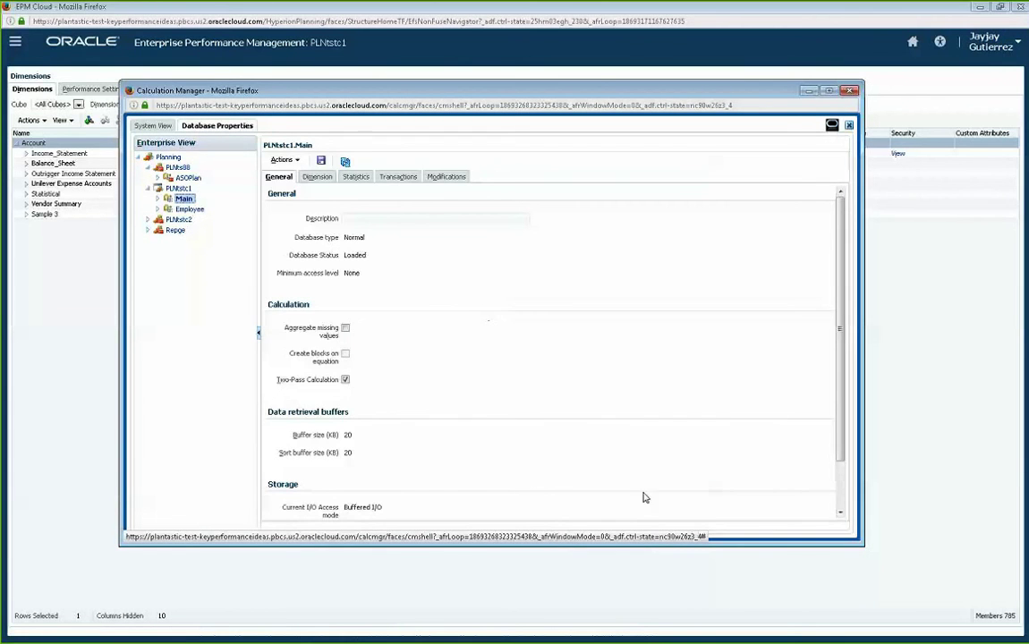
Step: Review the Main database's dimension, statistics and transaction properties, and close Calculation Manager, confirming leaving the page
{"action": "left_click", "coordinate": [324, 179]}
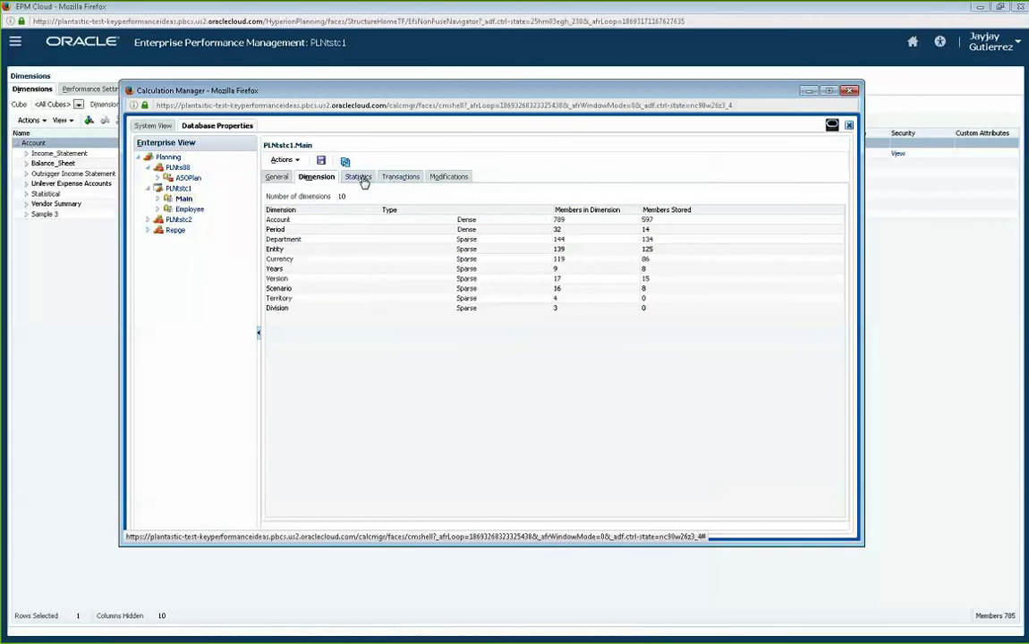
{"action": "left_click", "coordinate": [362, 177]}
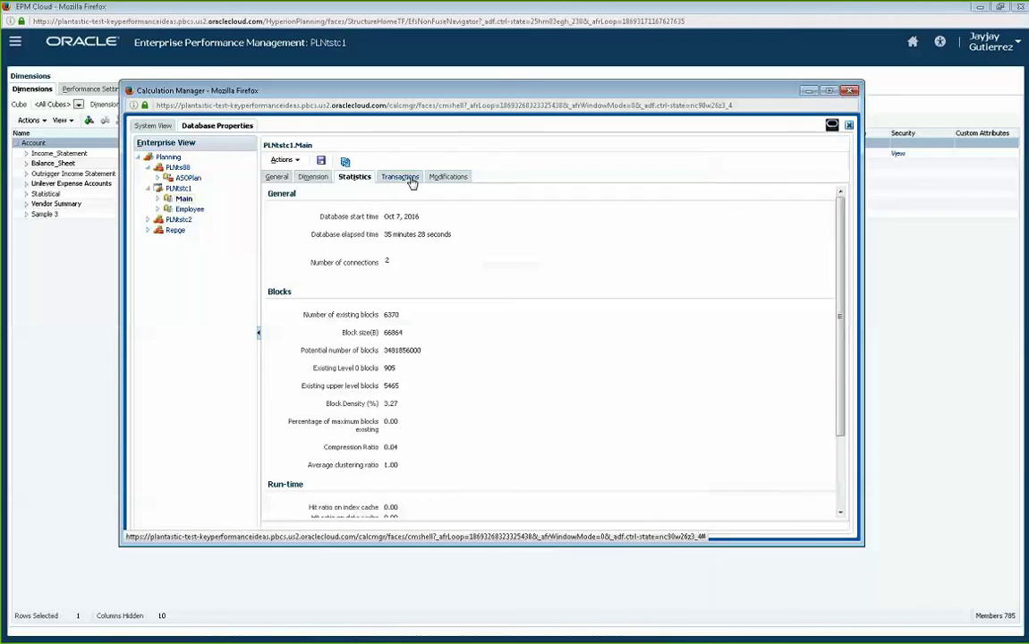
{"action": "left_click", "coordinate": [410, 181]}
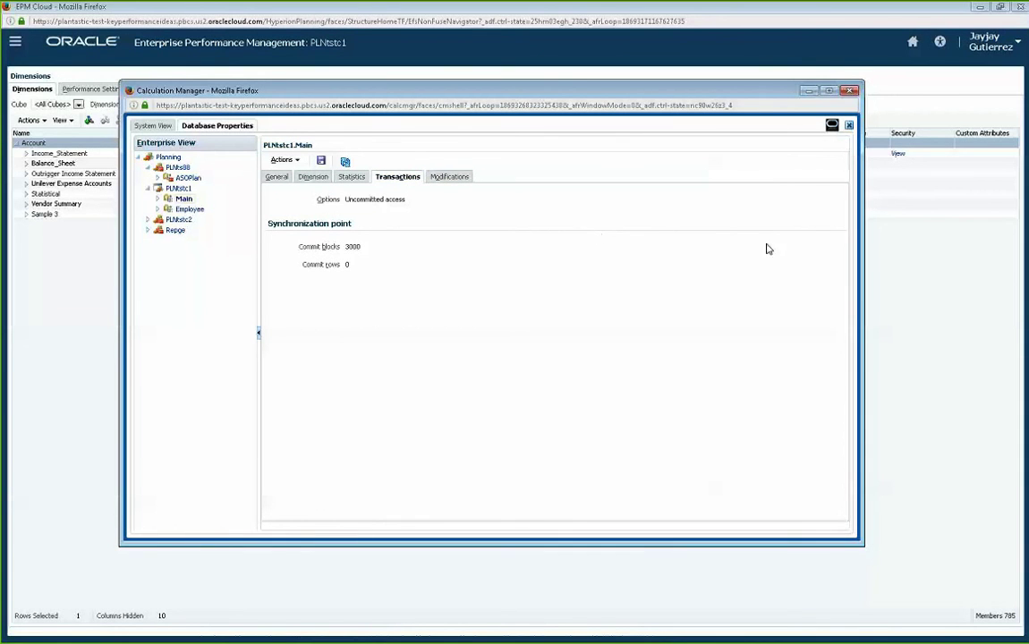
{"action": "left_click", "coordinate": [852, 91]}
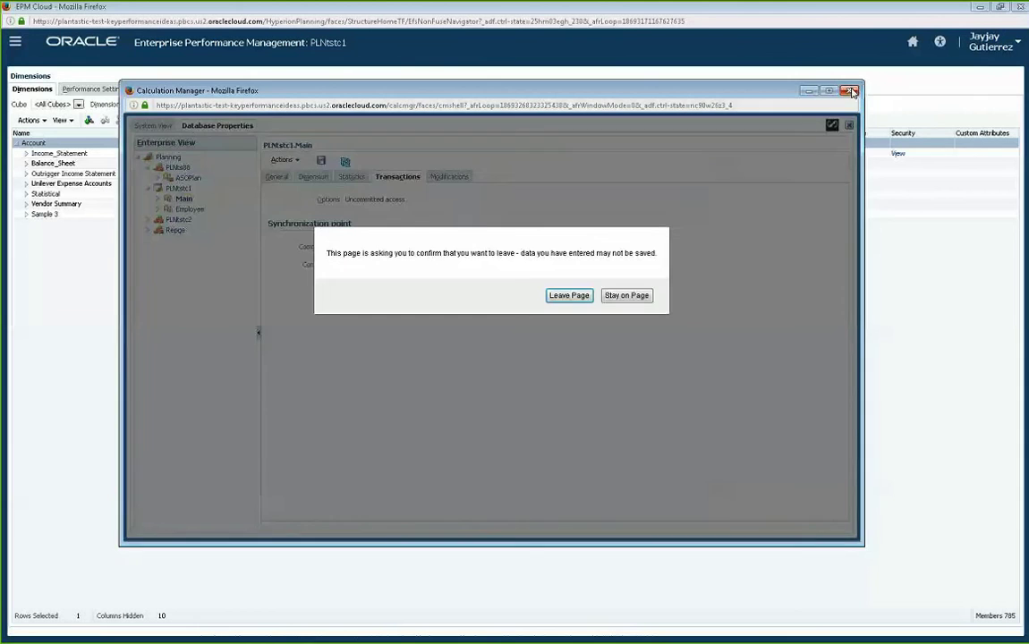
{"action": "left_click", "coordinate": [575, 295]}
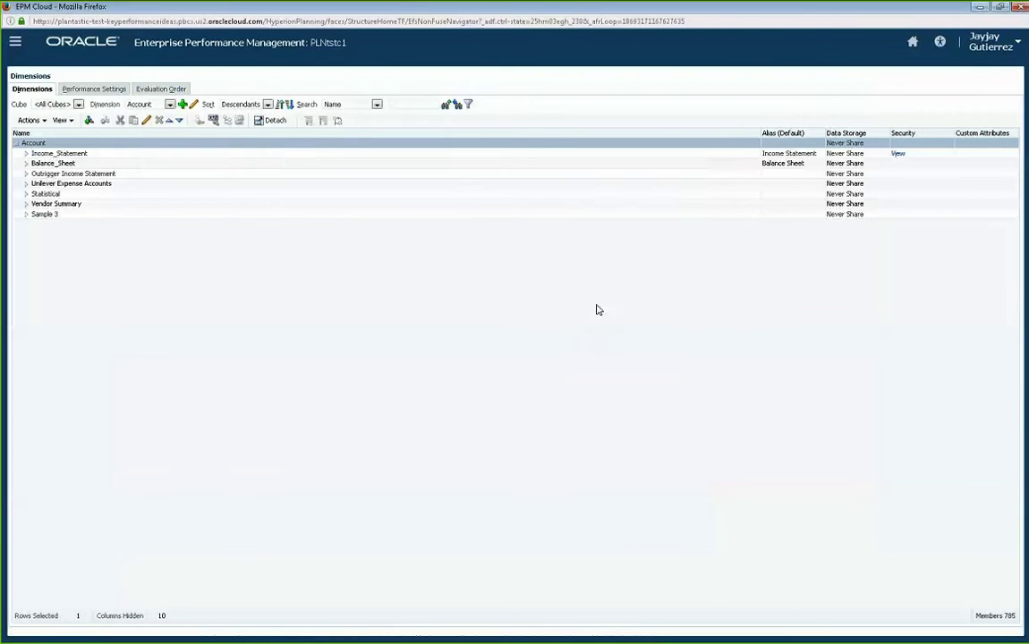
Step: Look over the Navigator options once more, close the Navigator, and return to the home page
{"action": "left_click", "coordinate": [16, 43]}
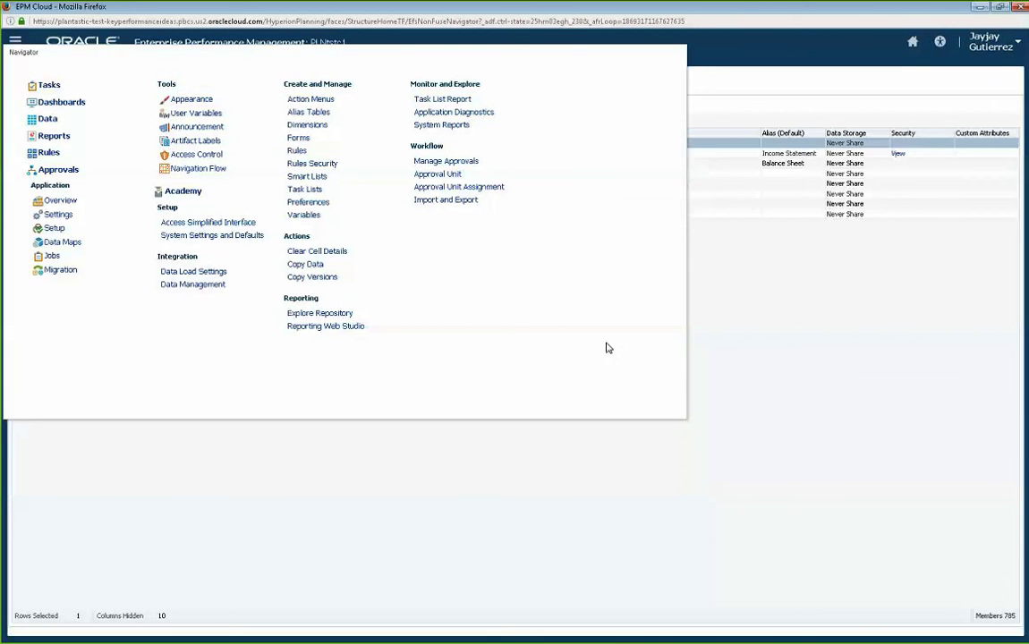
{"action": "left_click", "coordinate": [684, 40]}
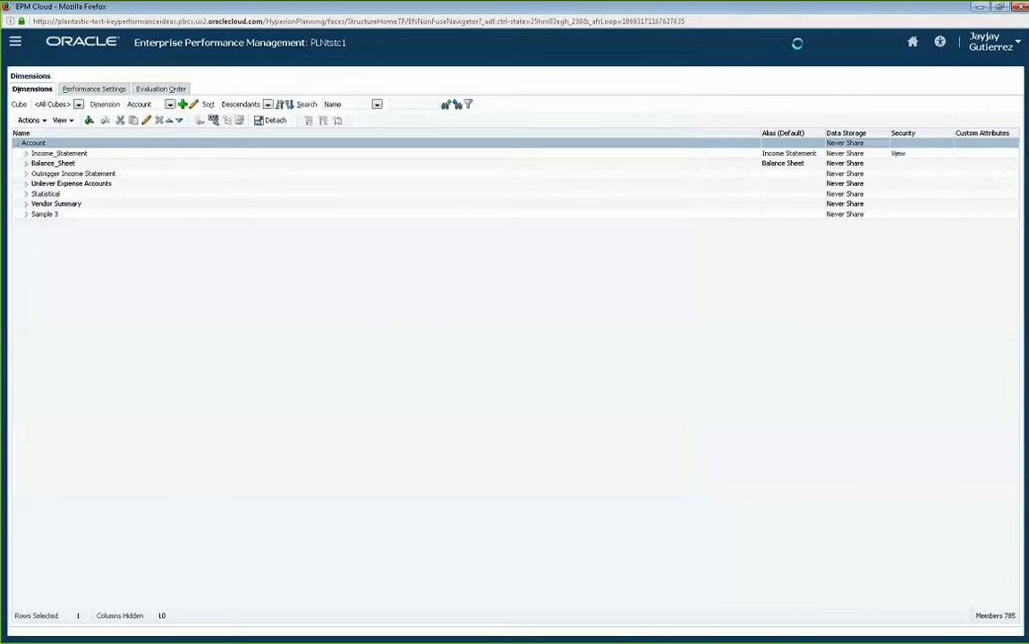
{"action": "left_click", "coordinate": [914, 44]}
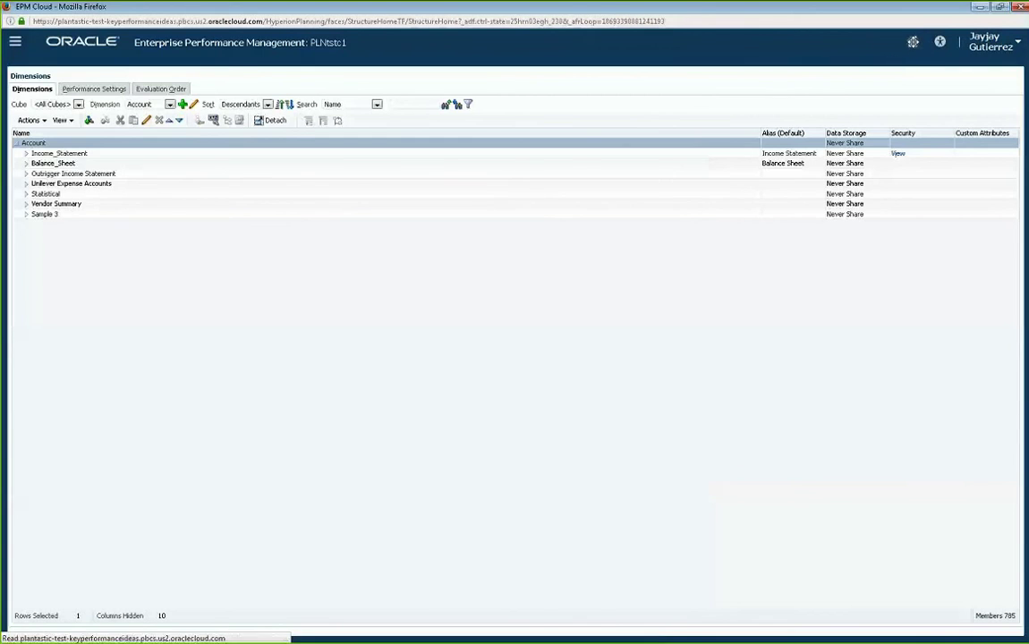